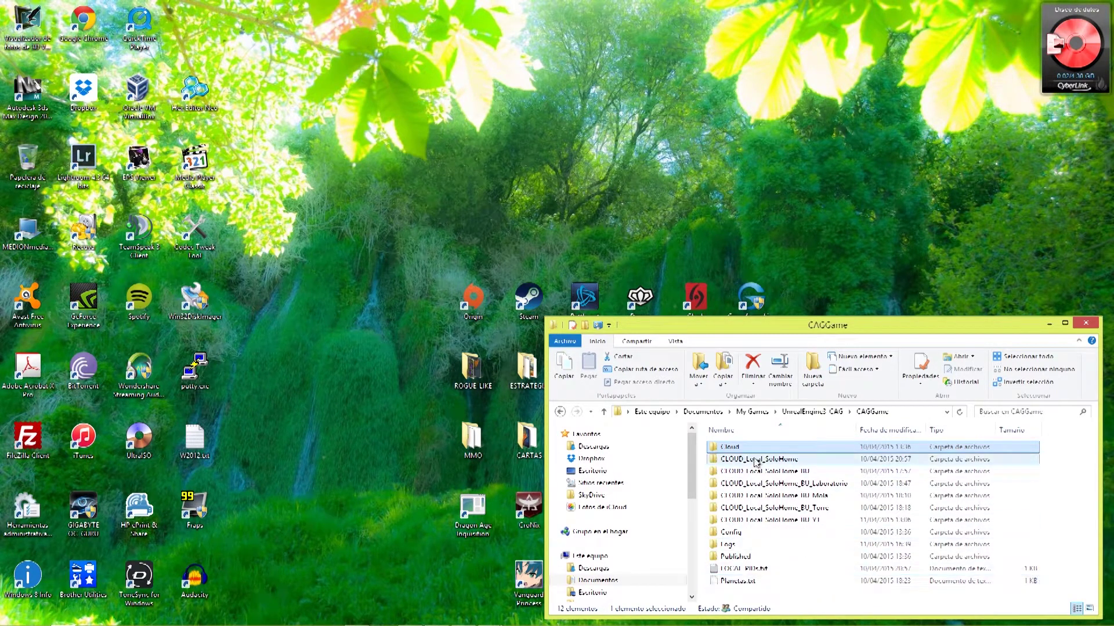
- Open the CAGGame folder inside Documents, My Games, UnrealEngine3-CAG
click(705, 412)
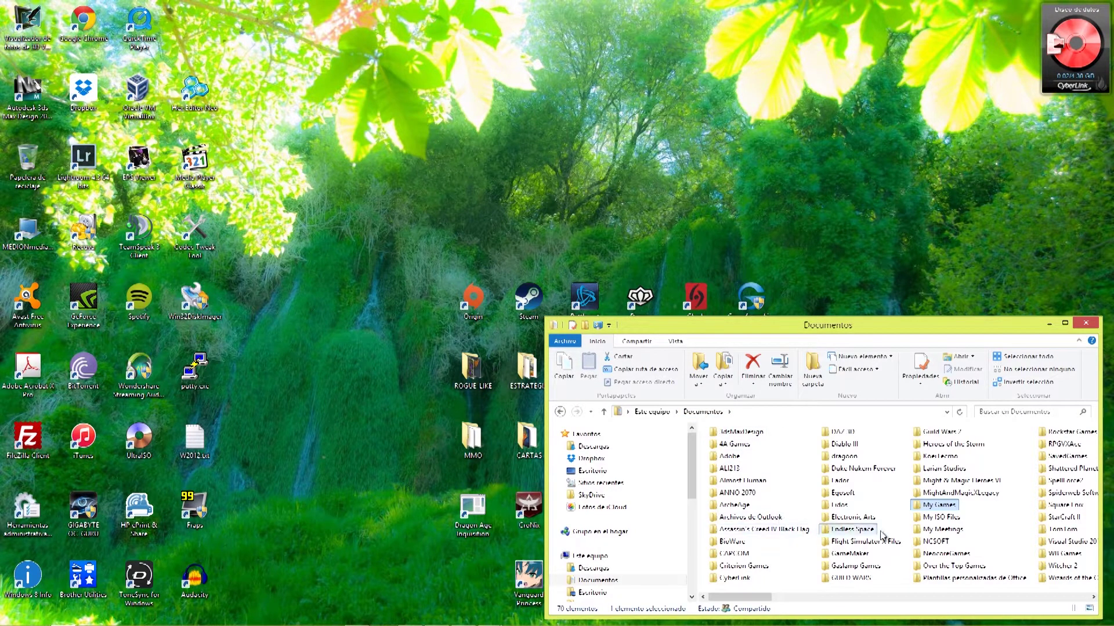
double_click(934, 506)
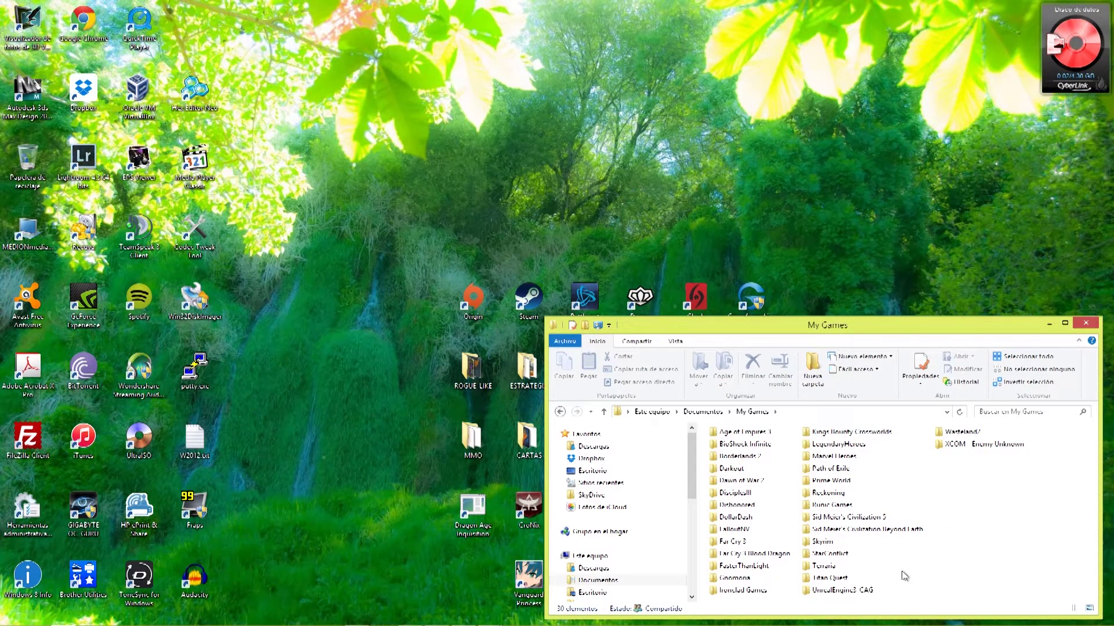
double_click(852, 594)
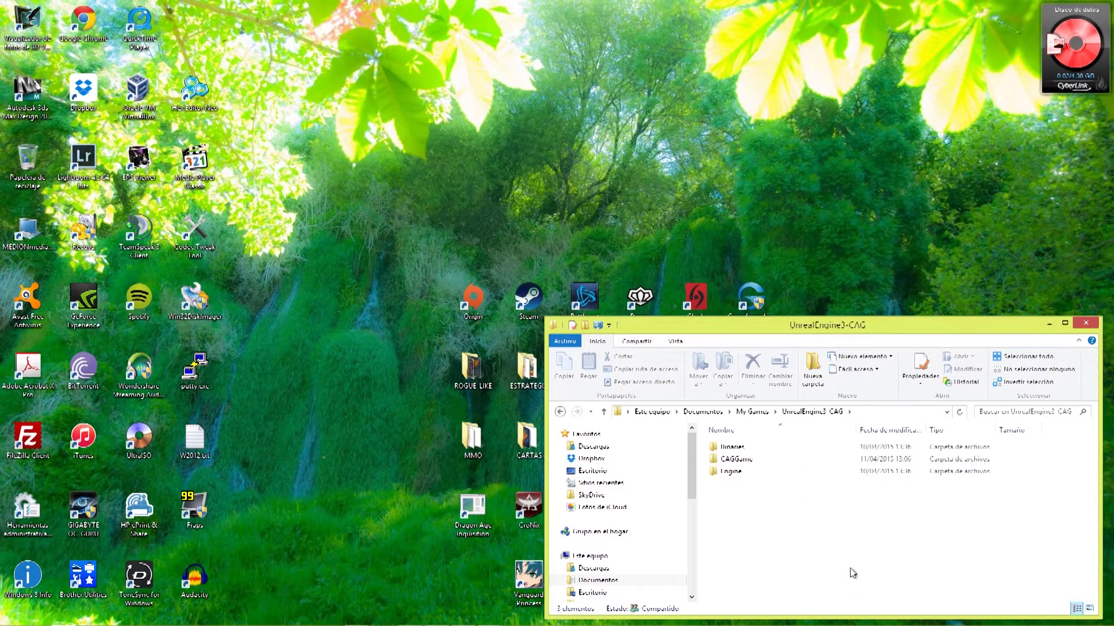
double_click(756, 461)
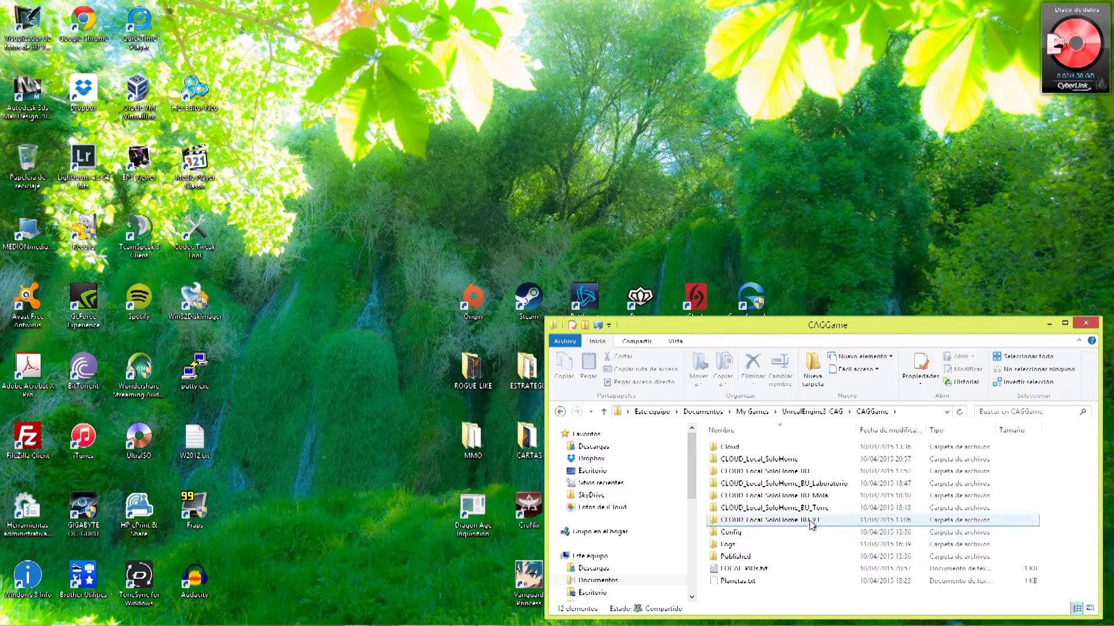
- Open LOCAL_PIDs.txt, examine its planet entry and PID value, and close the file
mouse_move(806, 523)
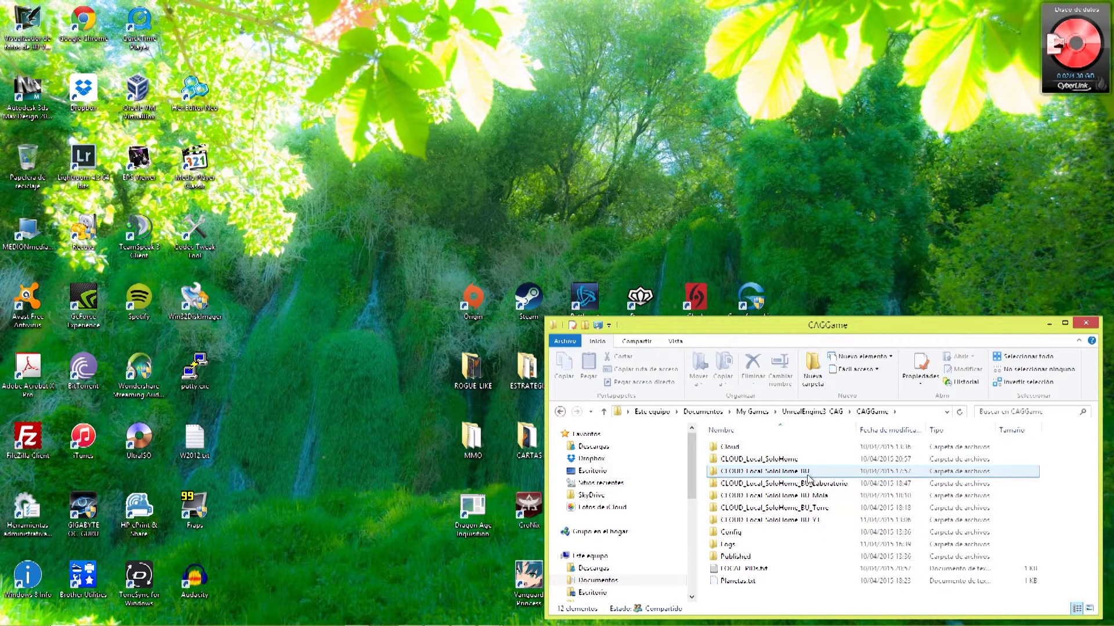
mouse_move(813, 479)
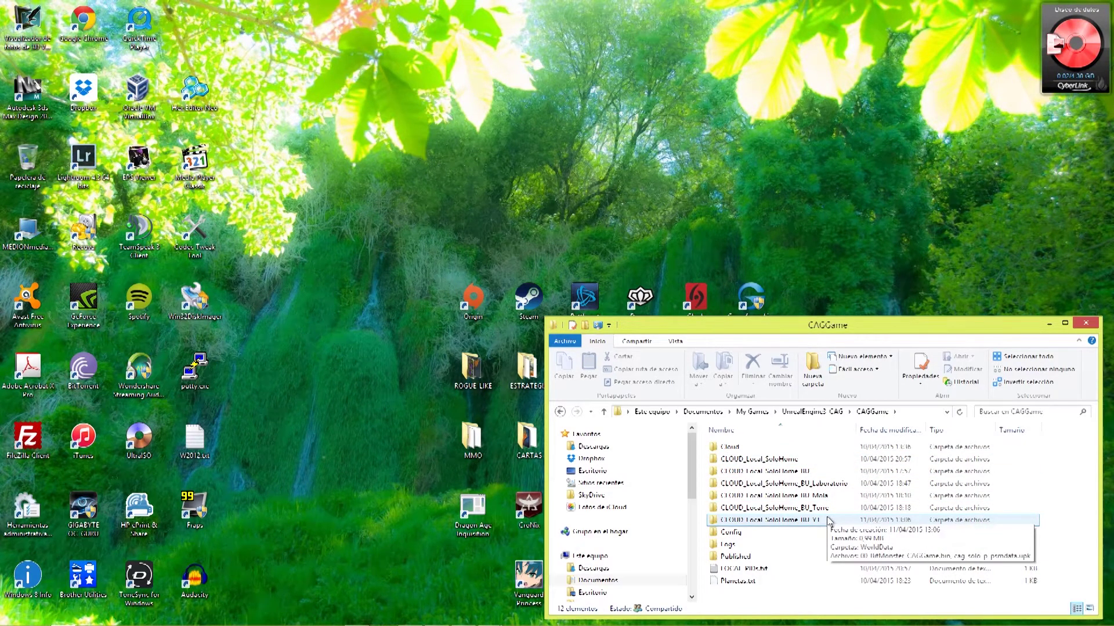
double_click(747, 571)
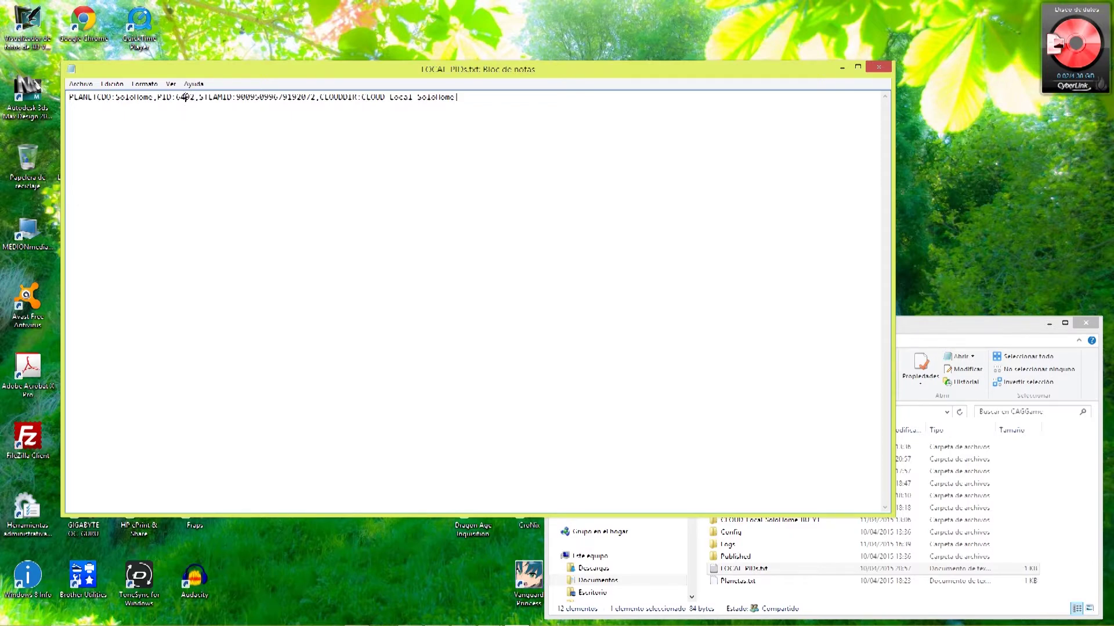
key(ctrl+a)
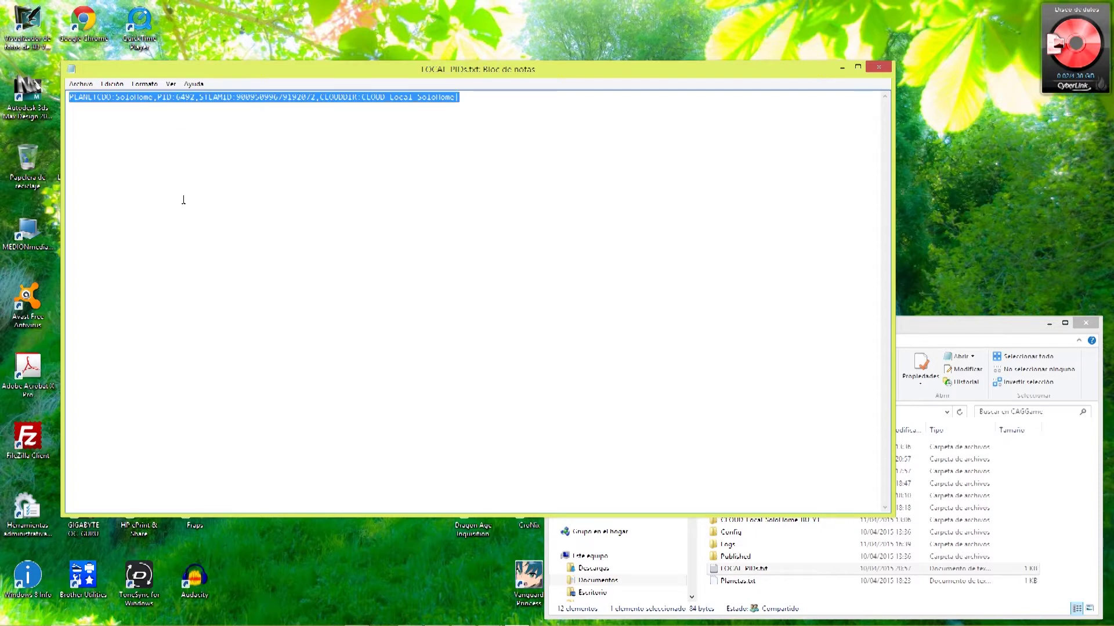
click(162, 150)
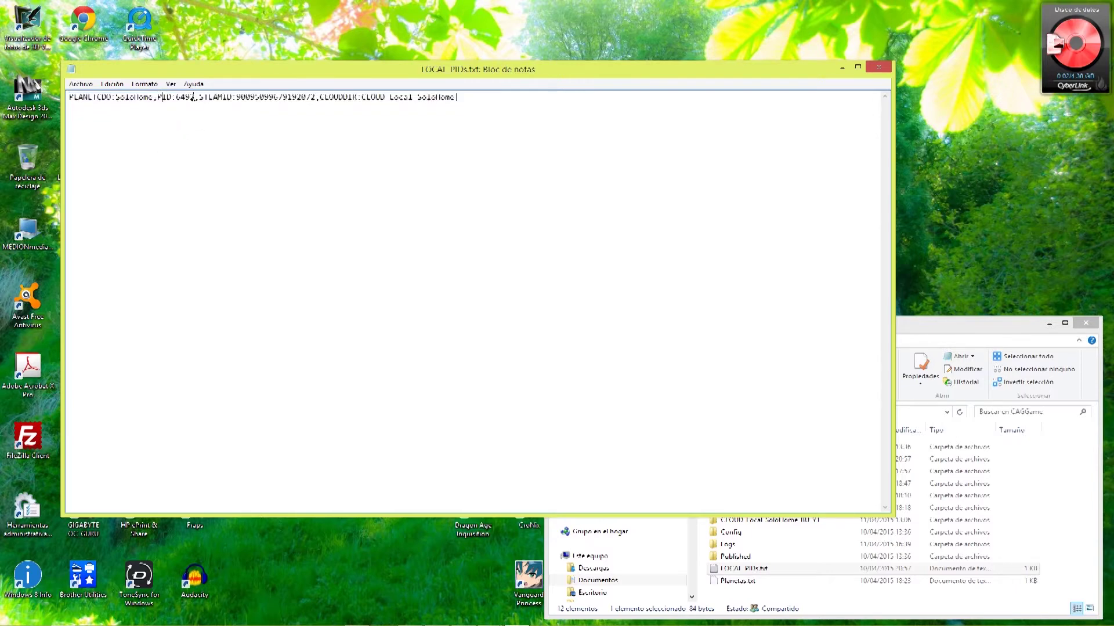
drag(195, 98, 172, 97)
click(881, 67)
- Switch to the GRAV game and start a solo play session, hiding the build notes
mouse_move(453, 623)
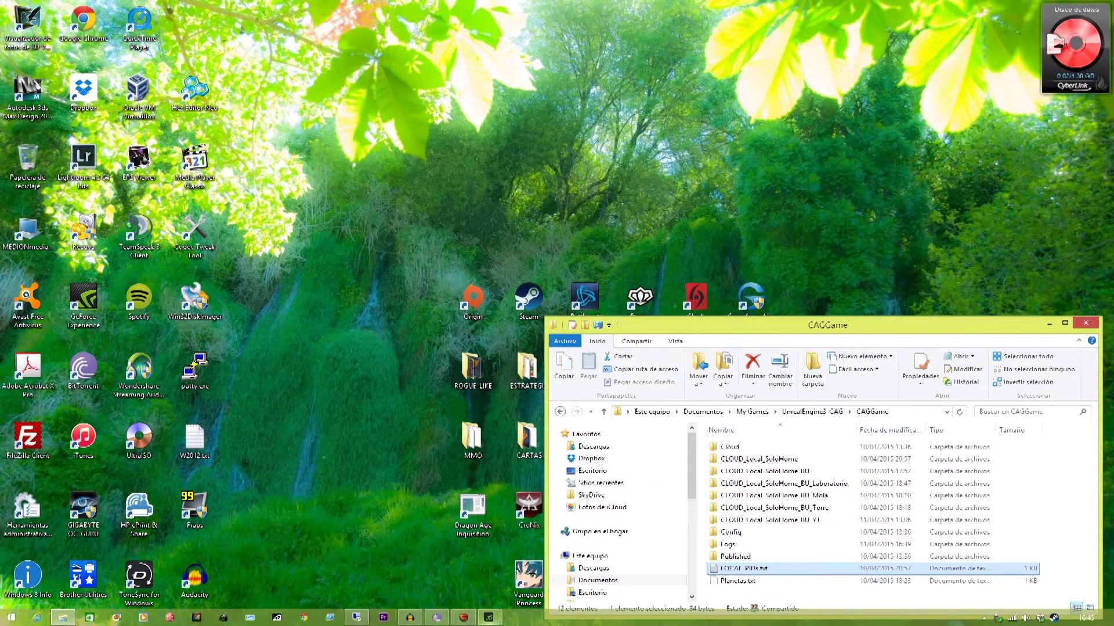
click(462, 618)
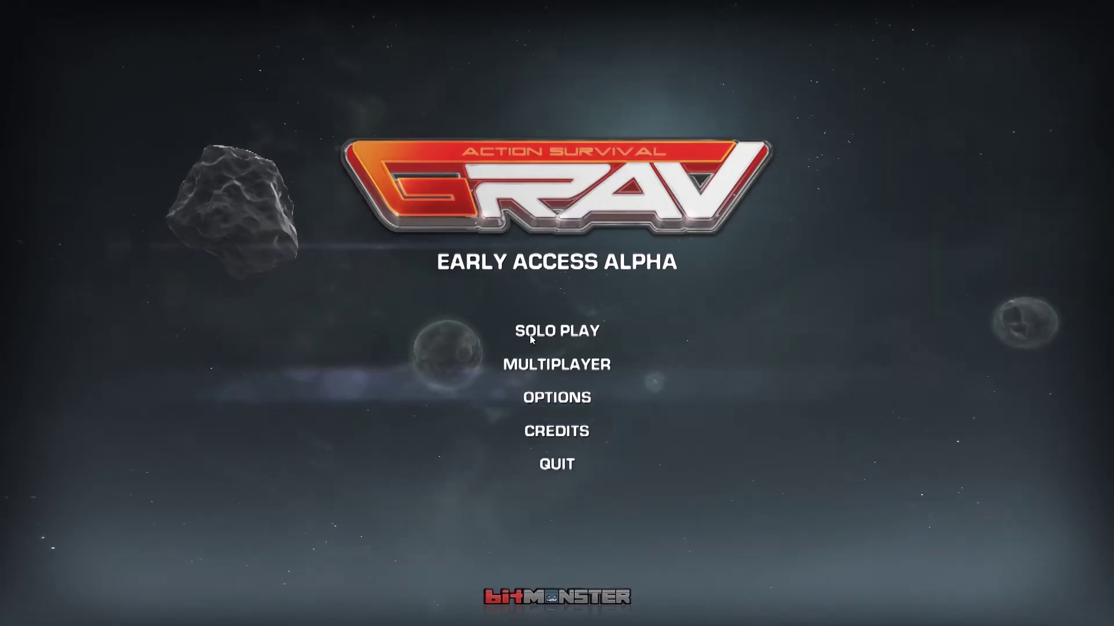
click(538, 335)
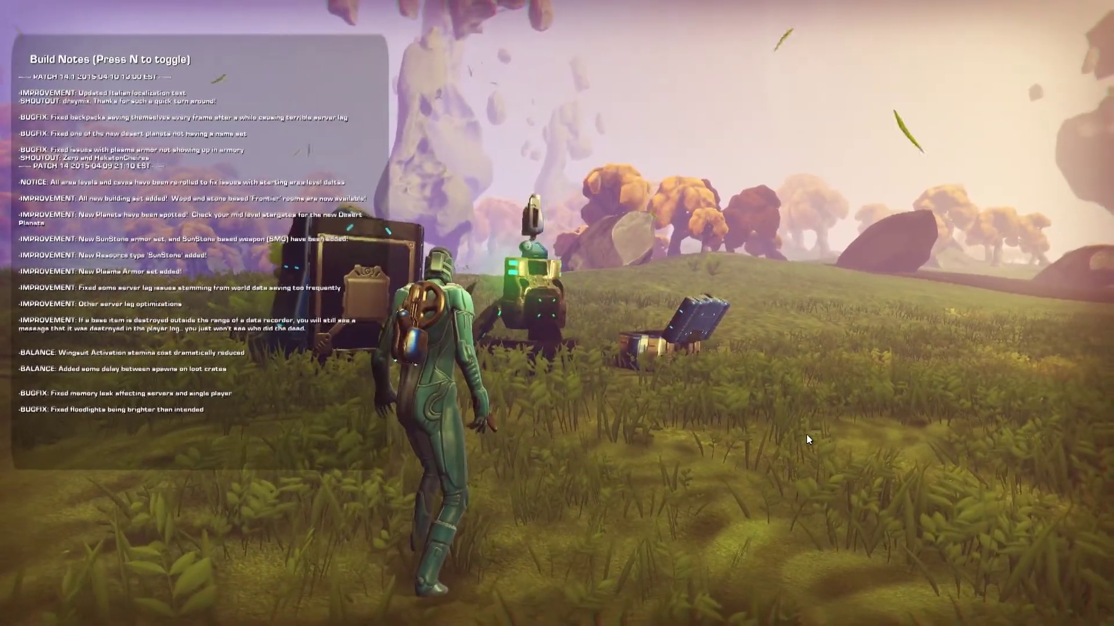
key(n)
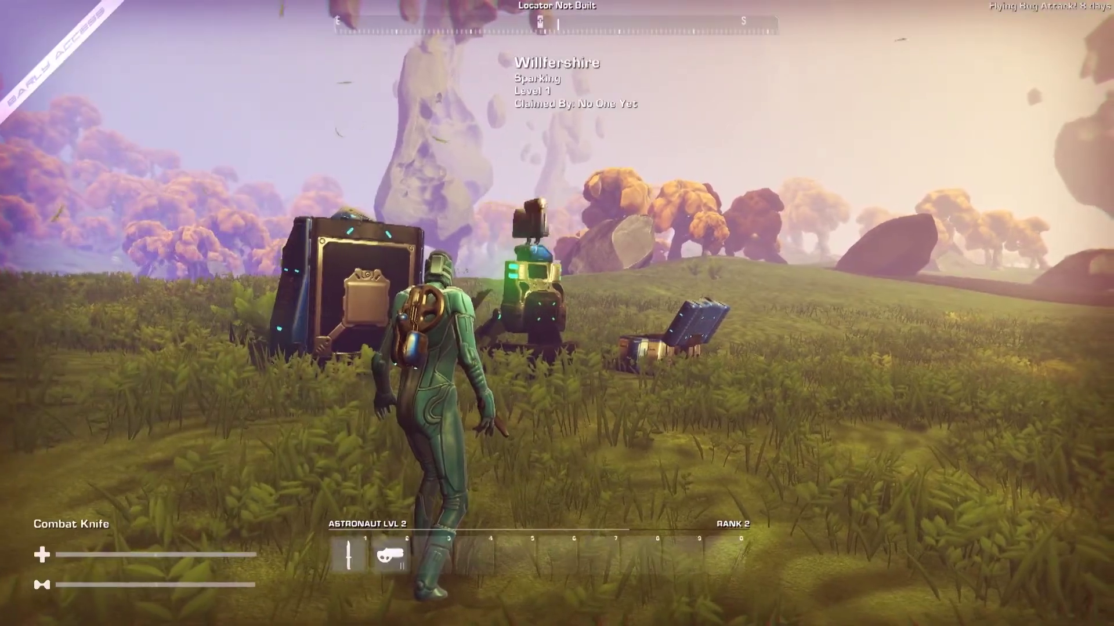
- Walk the astronaut around the base to inspect the storage bin, campfire and uplink in the current solo world
key(w)
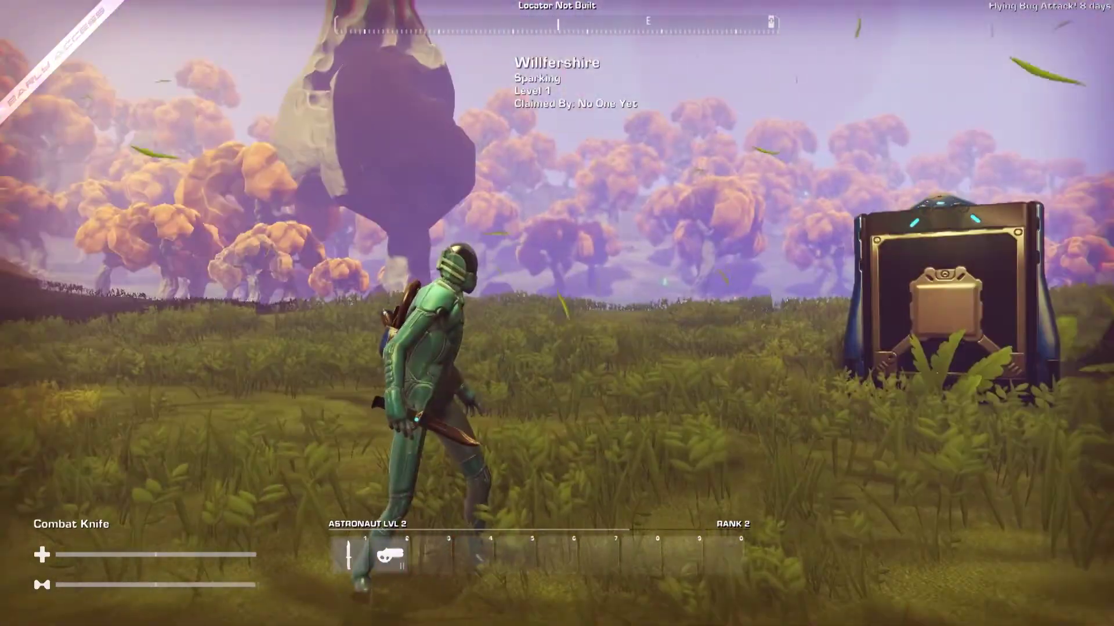
key(w)
key(w)
key(w)
key(w)
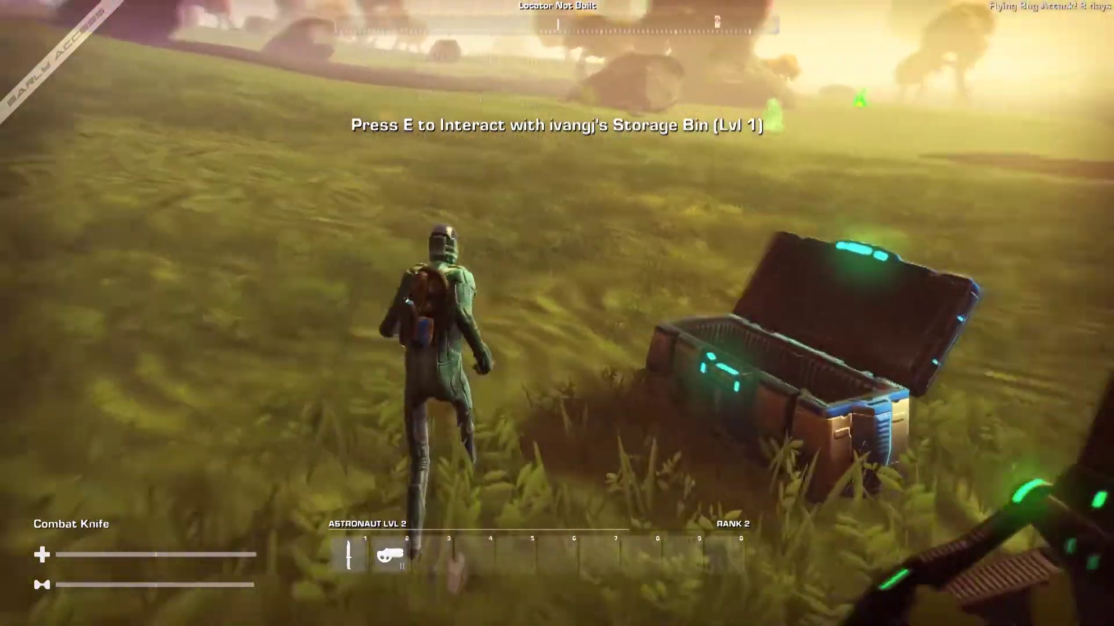
key(w)
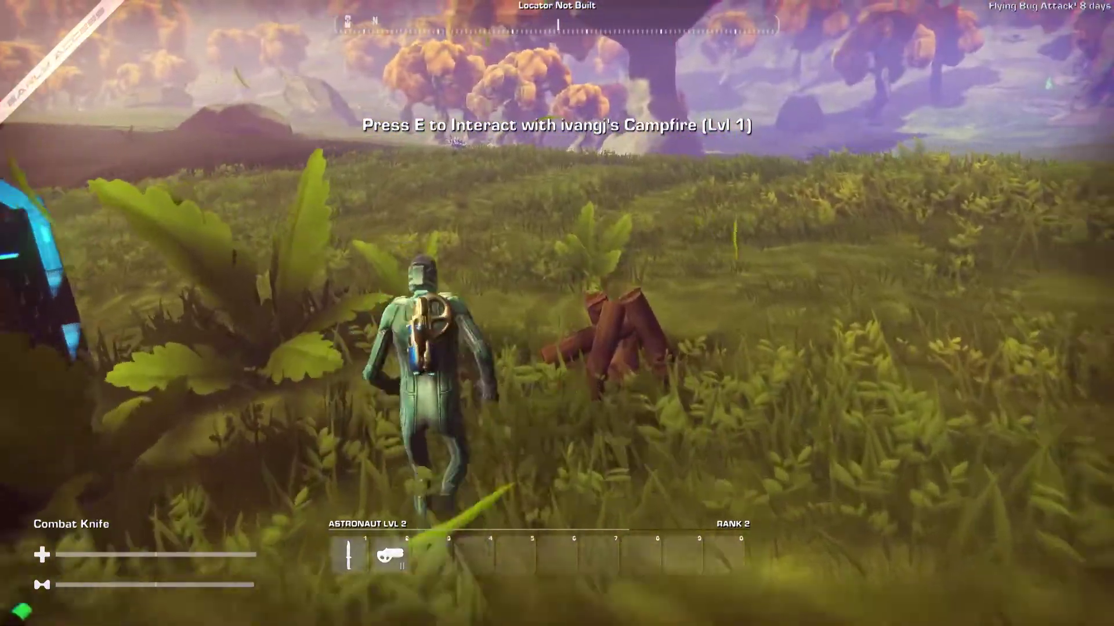
key(w)
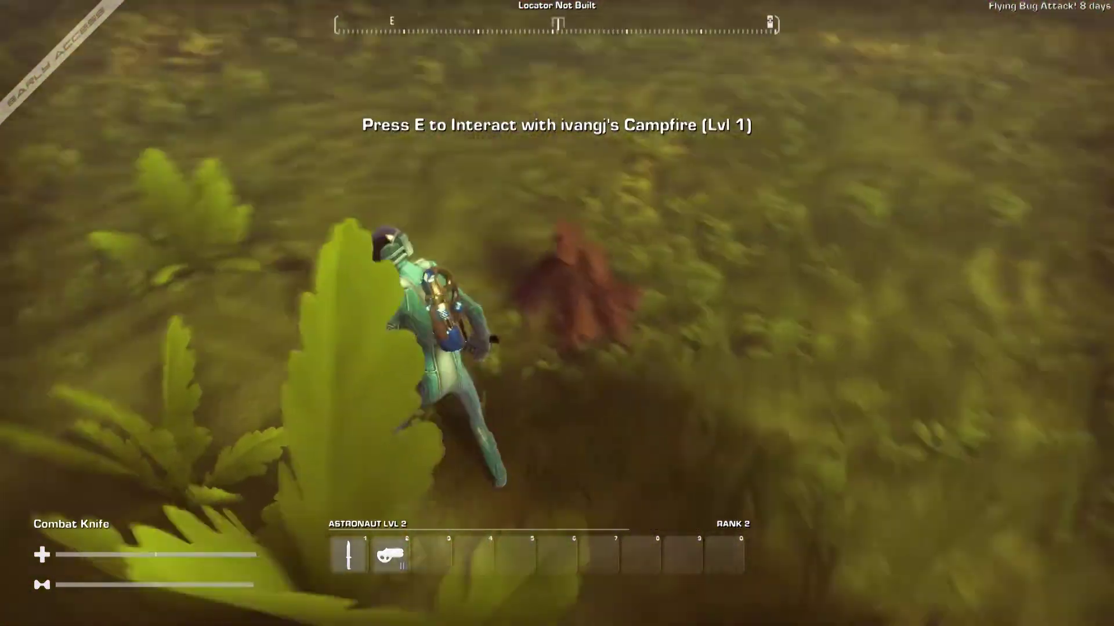
key(w)
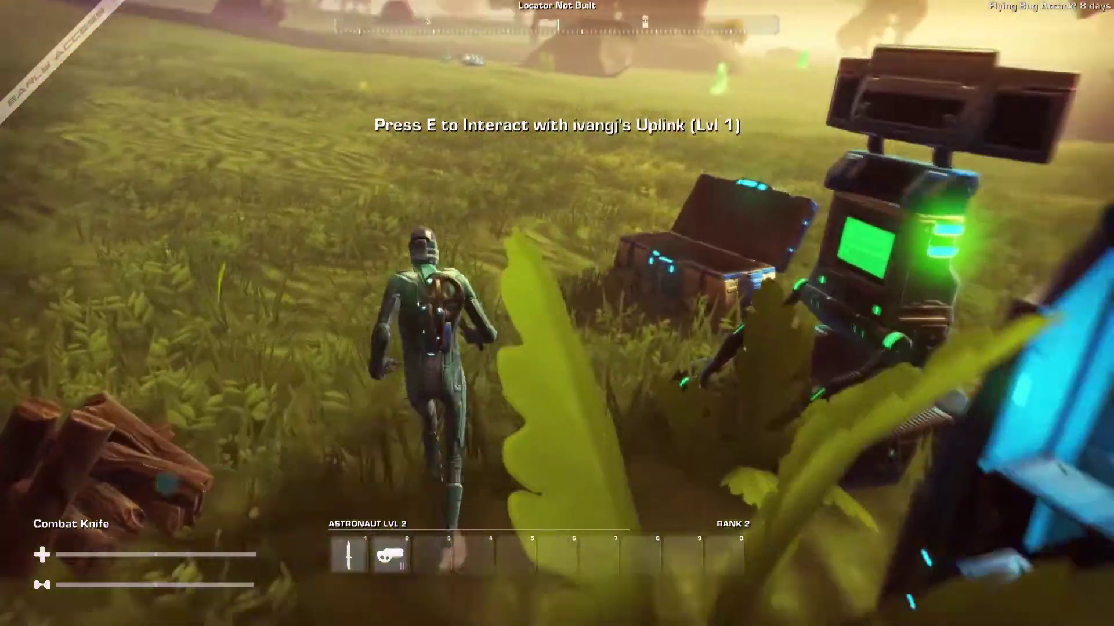
key(w)
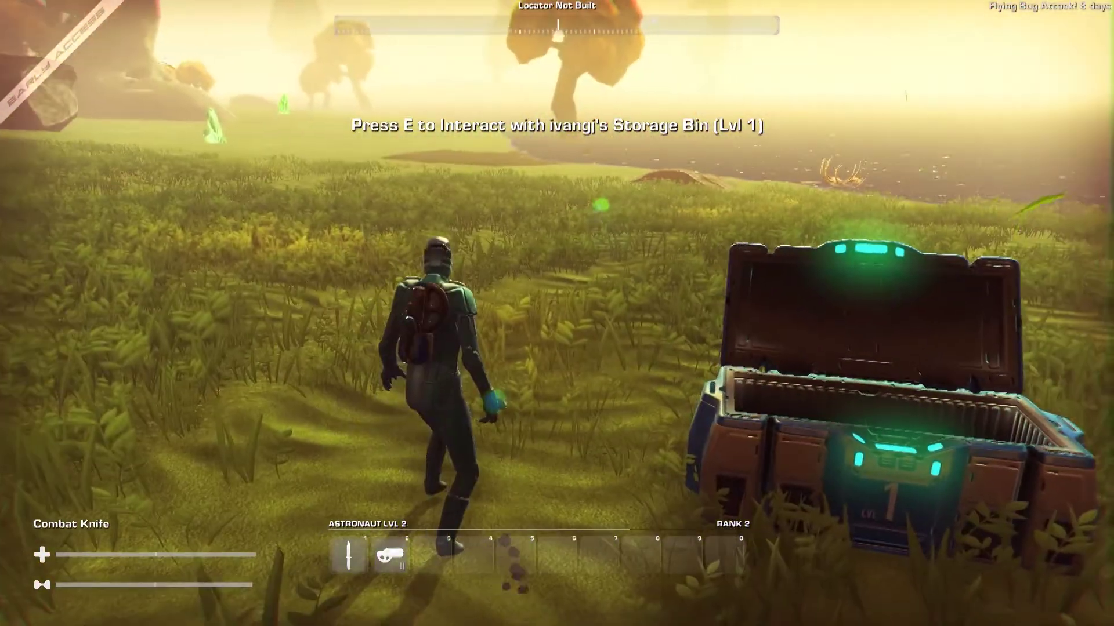
key(s)
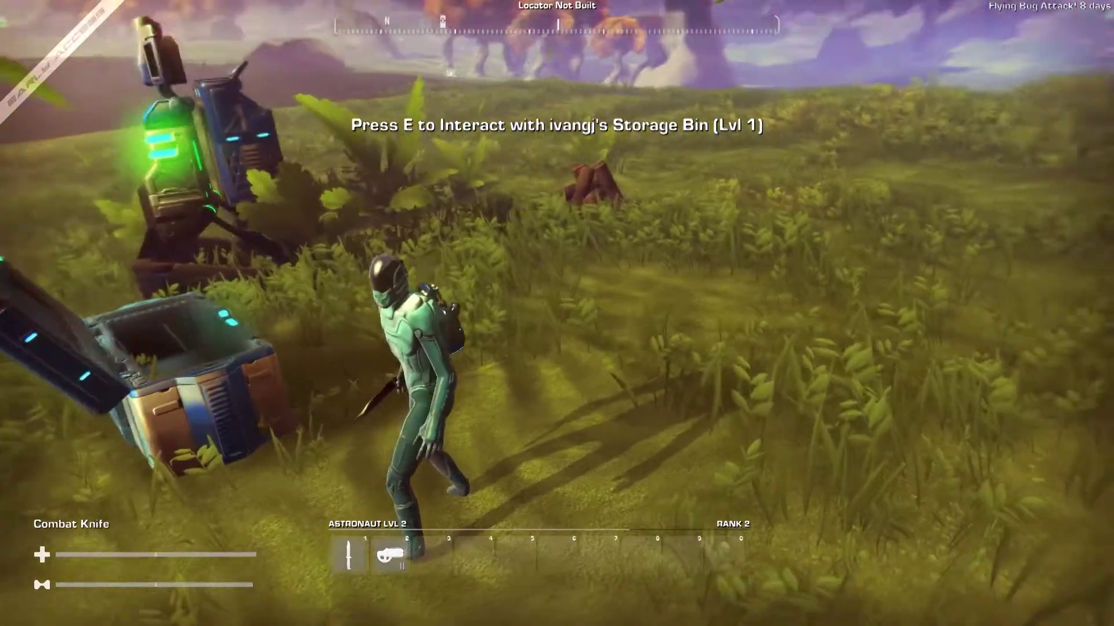
key(s)
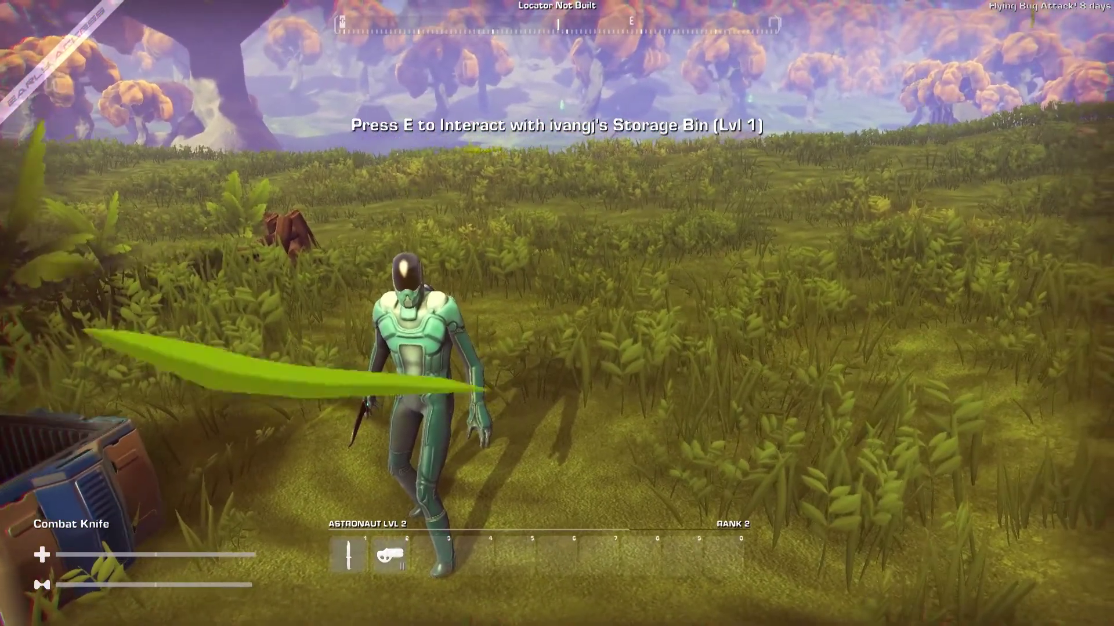
key(a)
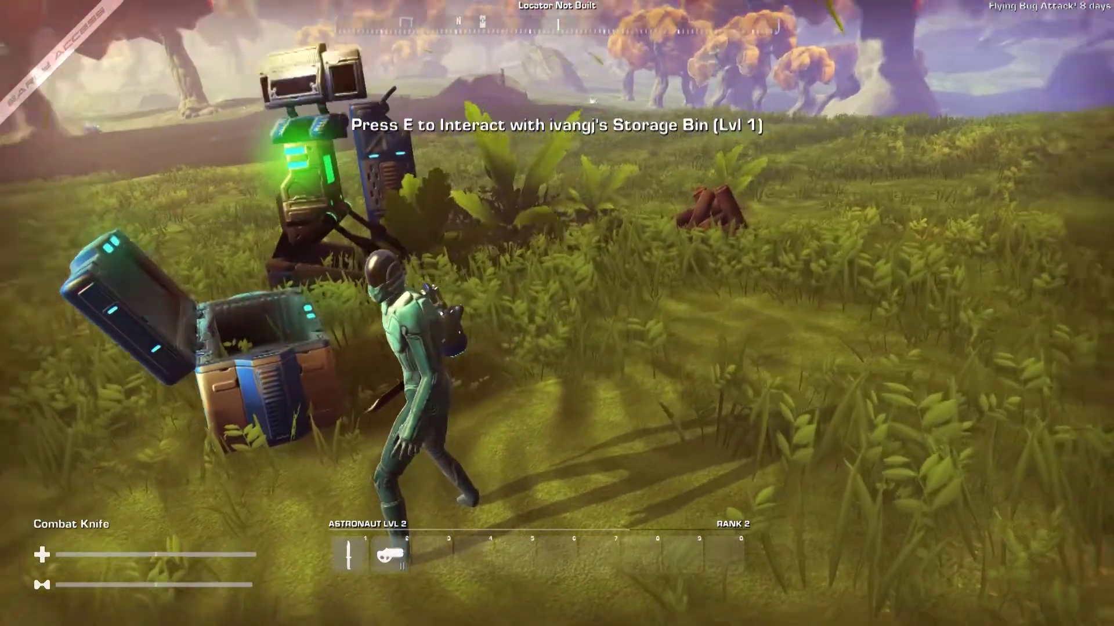
key(s)
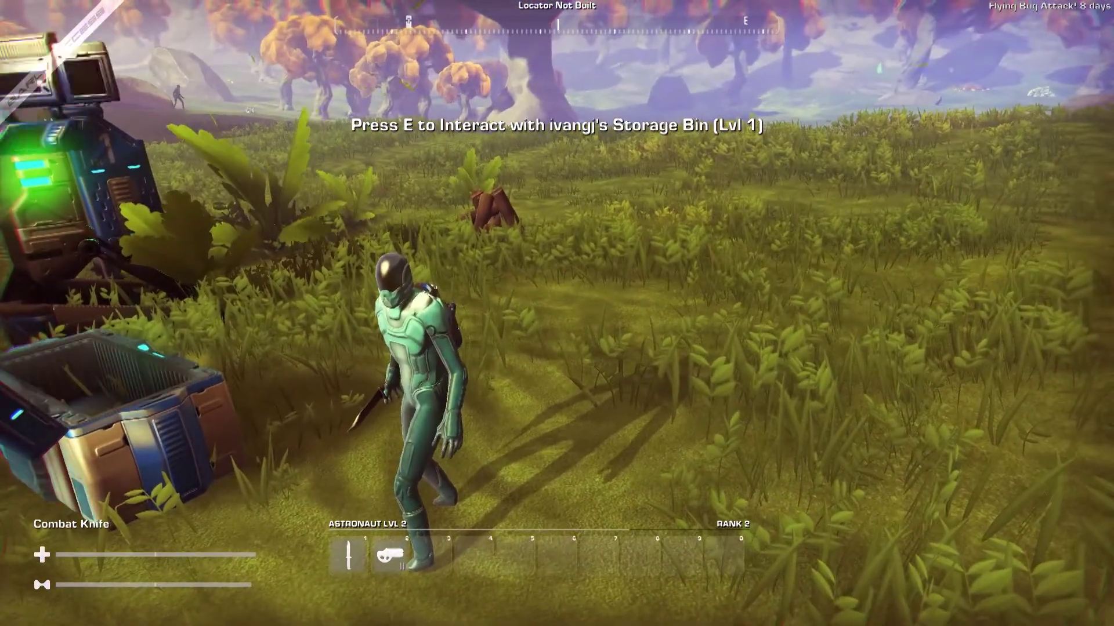
- Quit GRAV from the running solo session to return to the desktop
key(Escape)
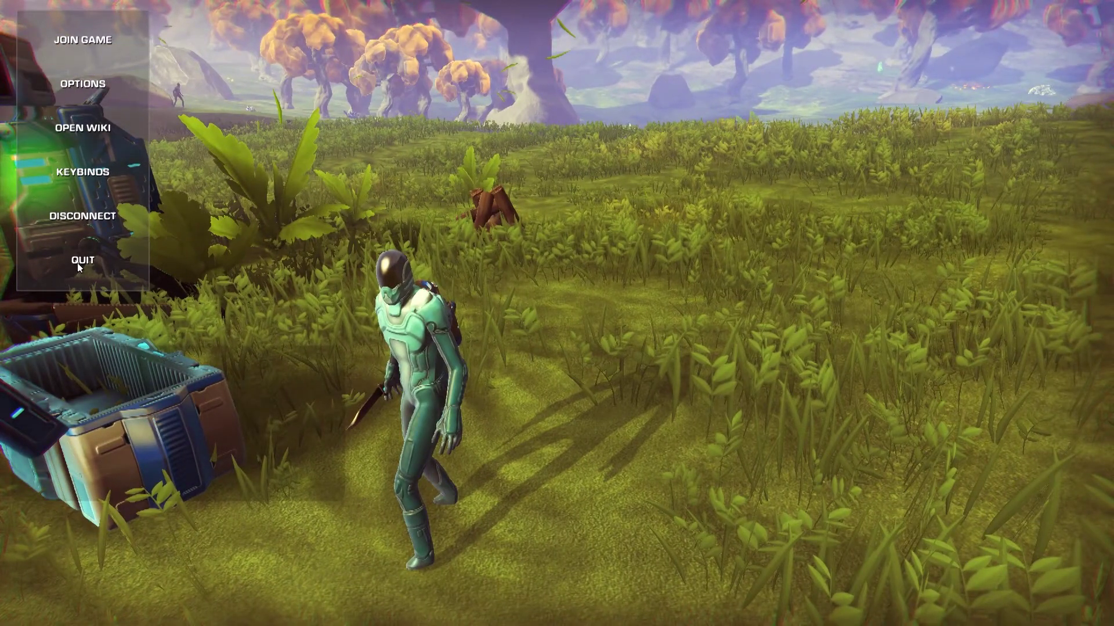
click(82, 260)
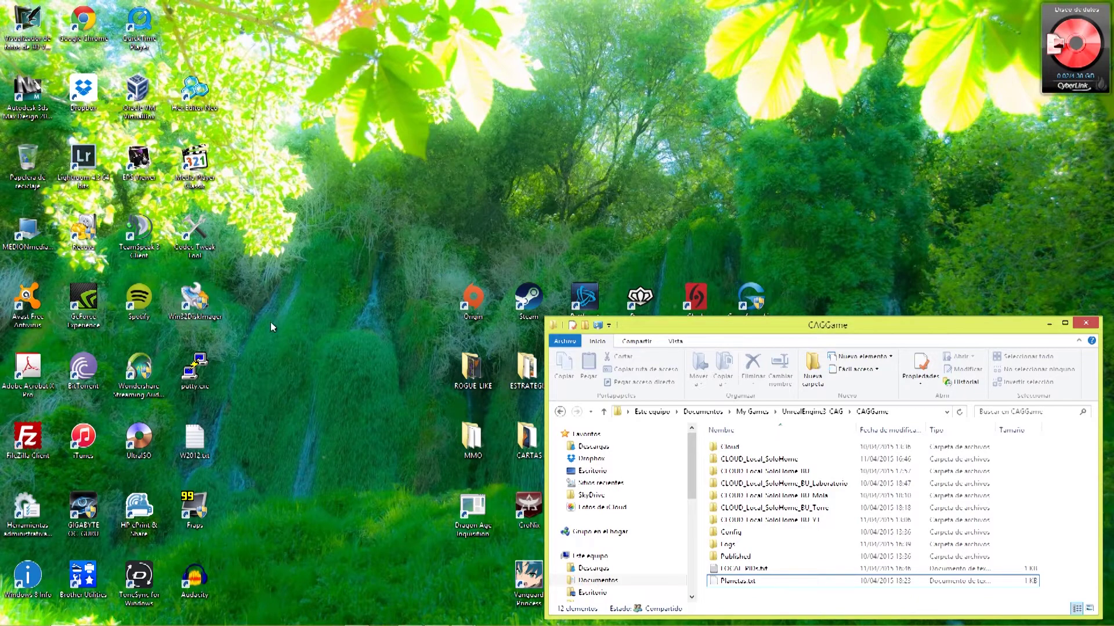
- Make a copy of the CLOUD_Local_SoloHome folder within the same CAGGame folder
click(766, 463)
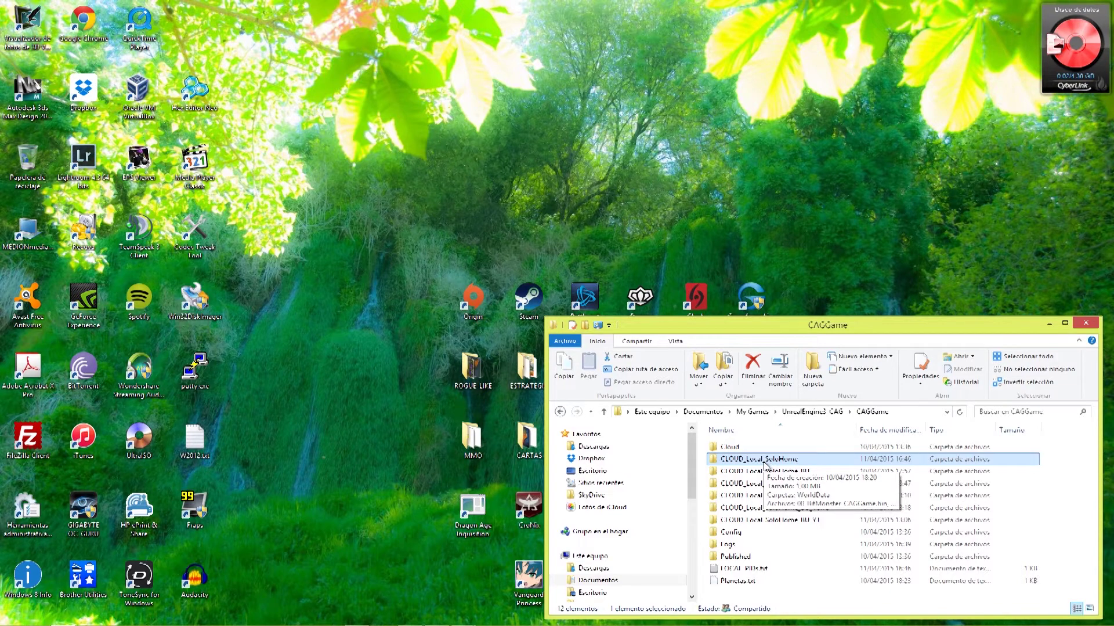
right_click(766, 464)
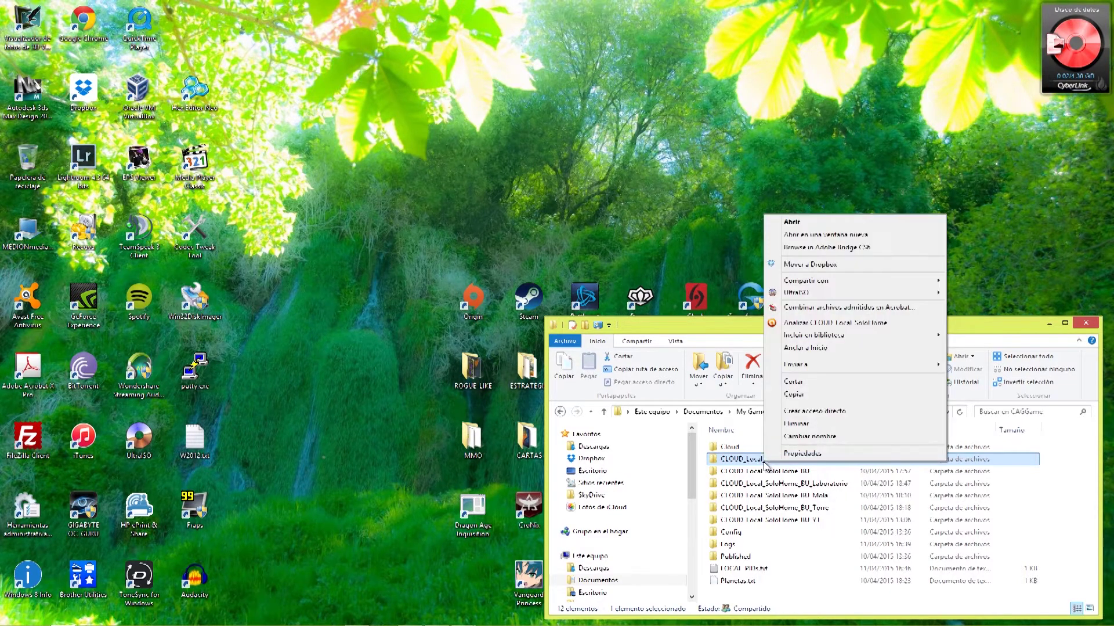
click(819, 396)
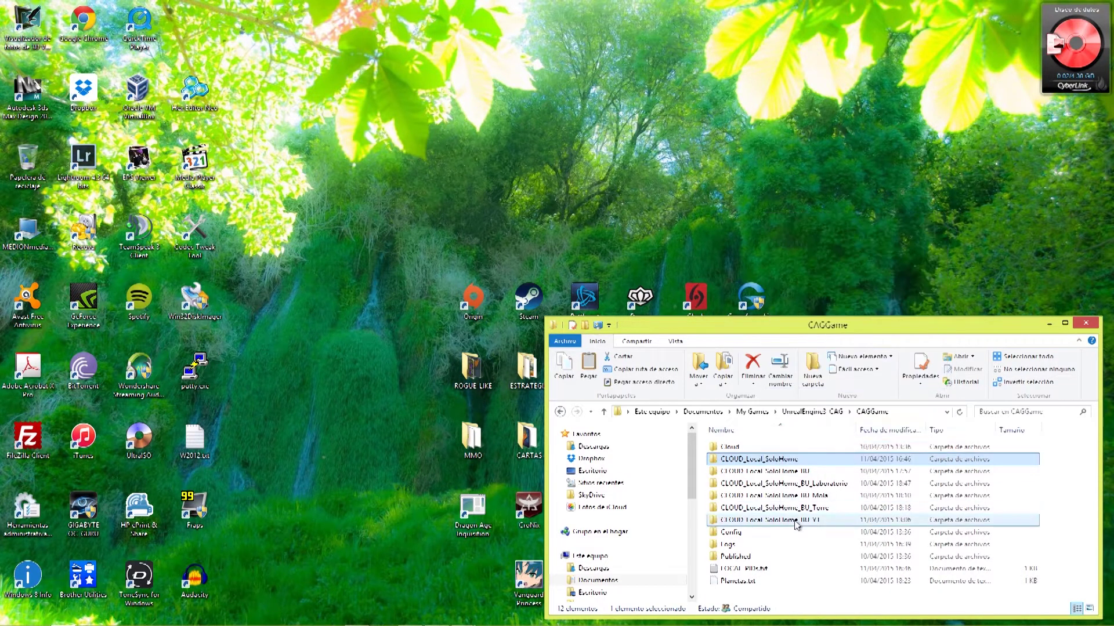
click(765, 595)
right_click(765, 596)
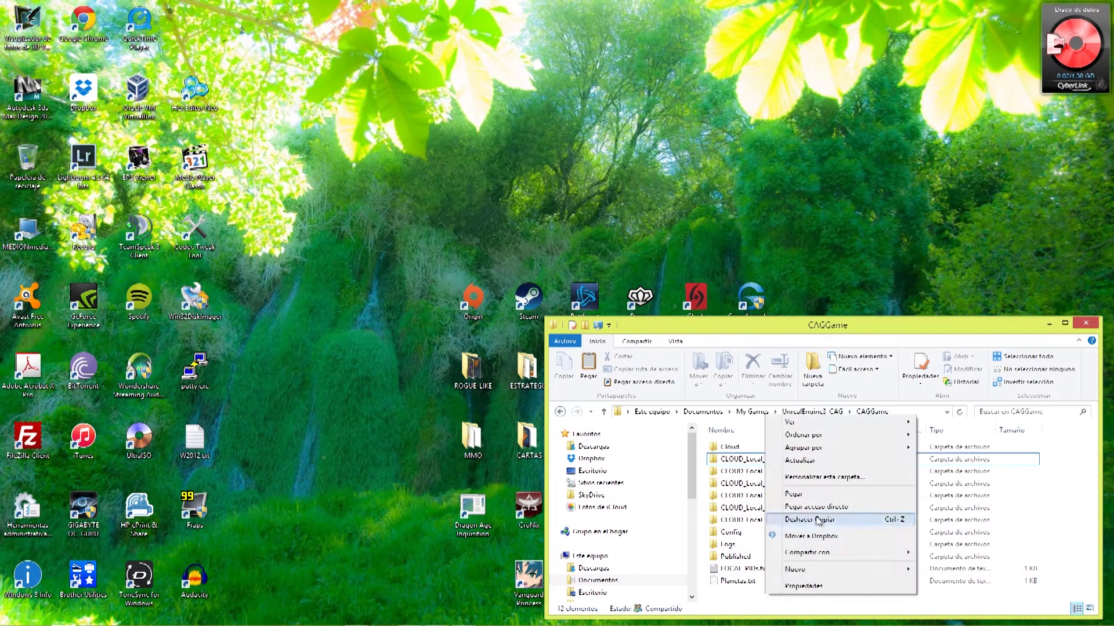
click(817, 496)
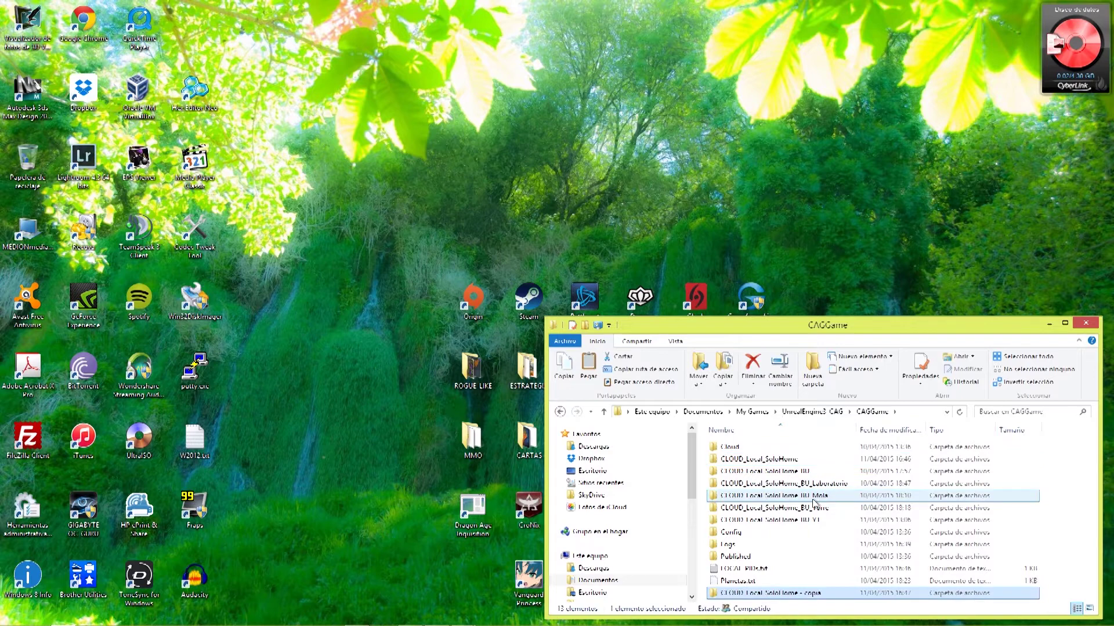
- Rename the copied save folder as CLOUD_Local_SoloHome_Prueba
click(819, 598)
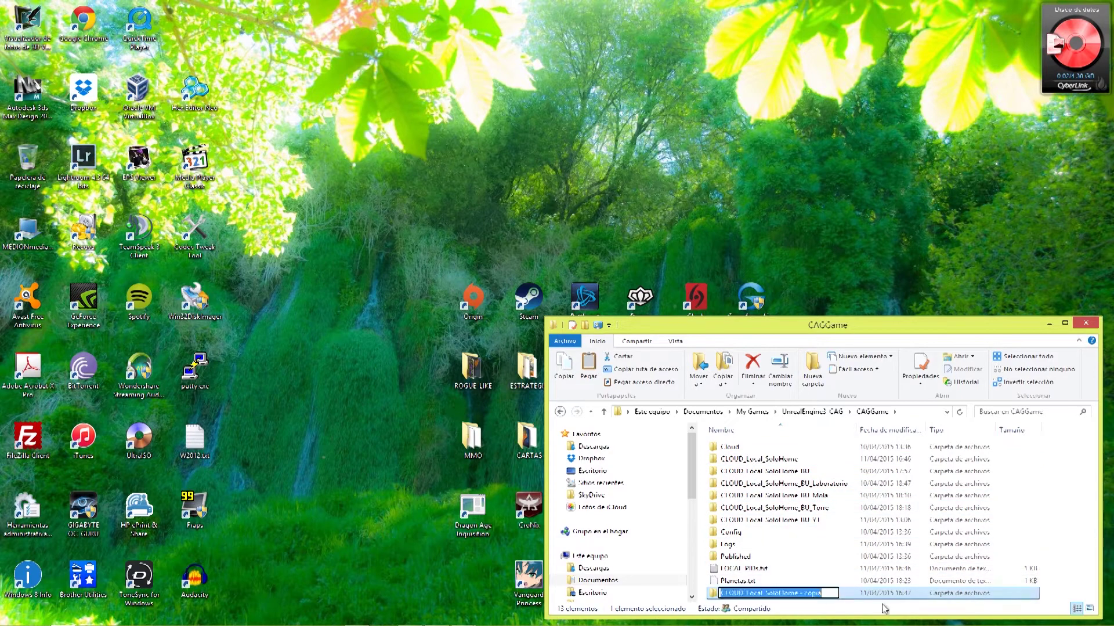
key(BackSpace)
key(BackSpace)
key(BackSpace)
key(BackSpace)
key(BackSpace)
key(BackSpace)
key(BackSpace)
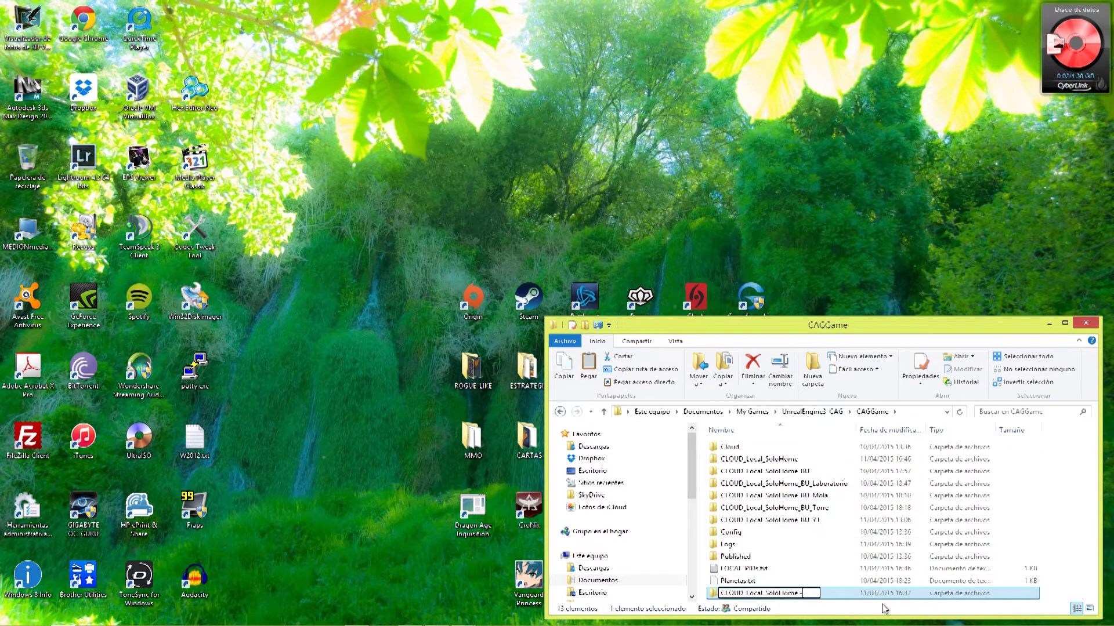
text(_Prueba)
key(Return)
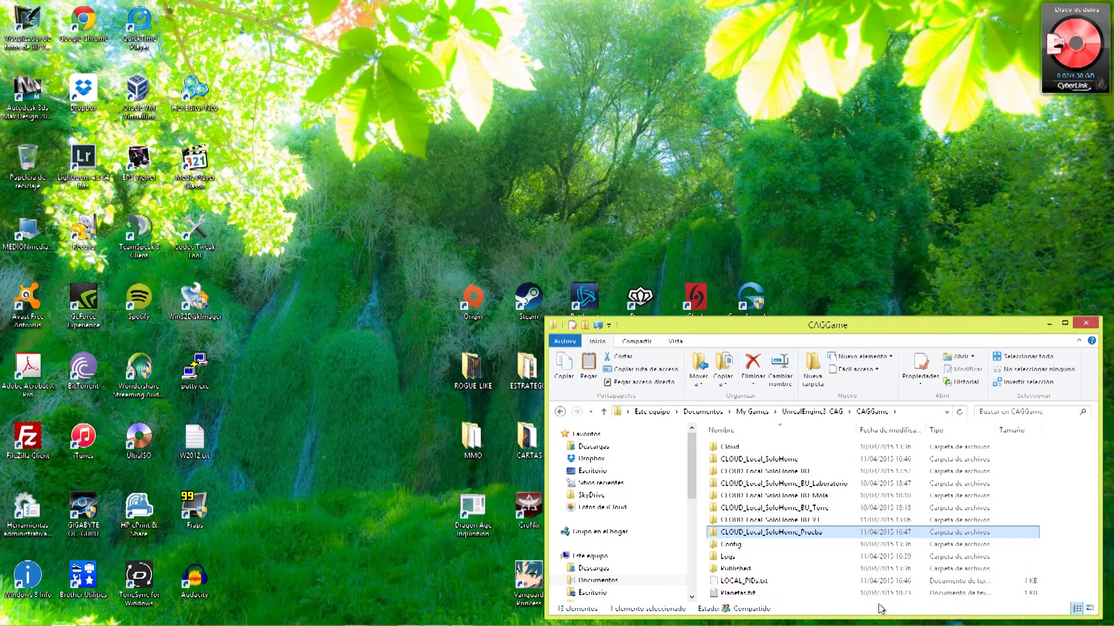
- Delete the original CLOUD_Local_SoloHome folder from CAGGame
click(787, 462)
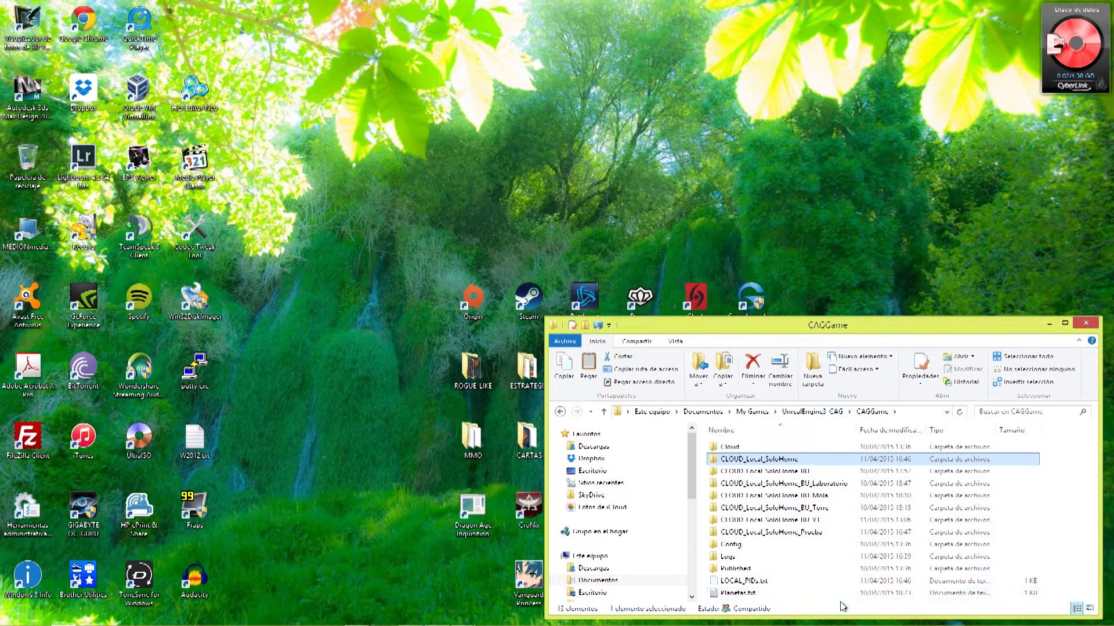
key(Delete)
key(Return)
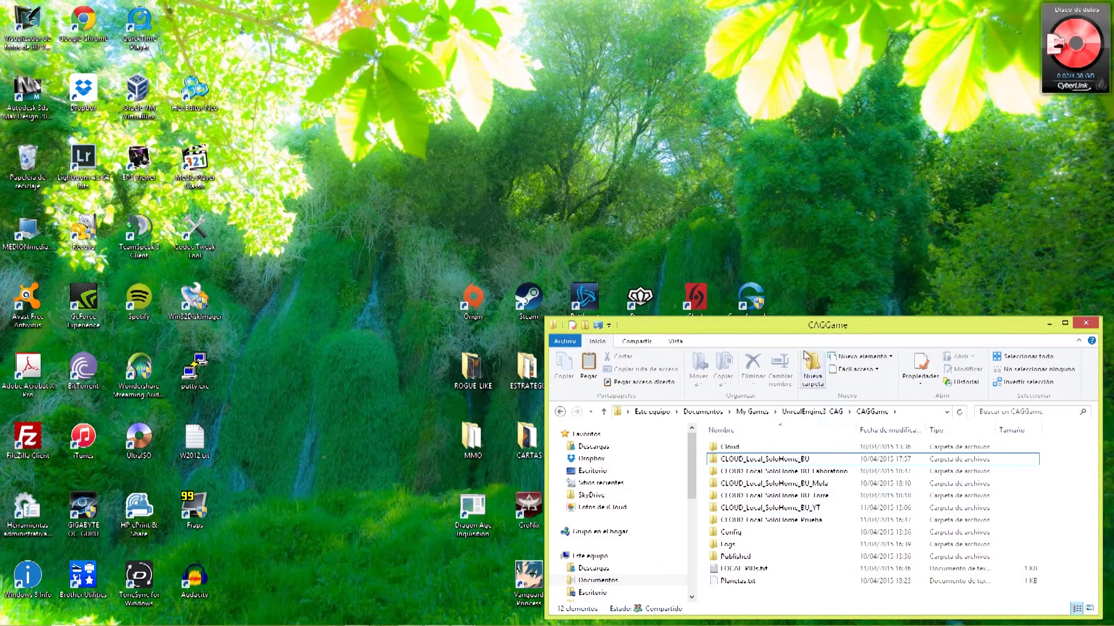
- Read the planet notes in Planetas.txt and the planet ID entry in LOCAL_PIDs.txt, closing each file
drag(798, 336, 695, 176)
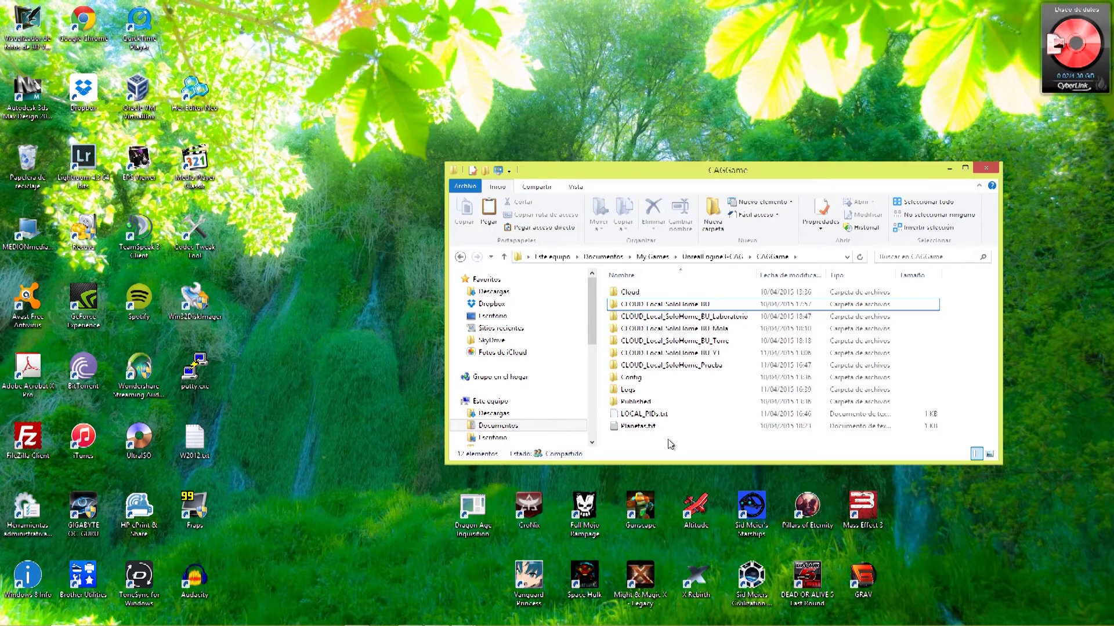
click(635, 428)
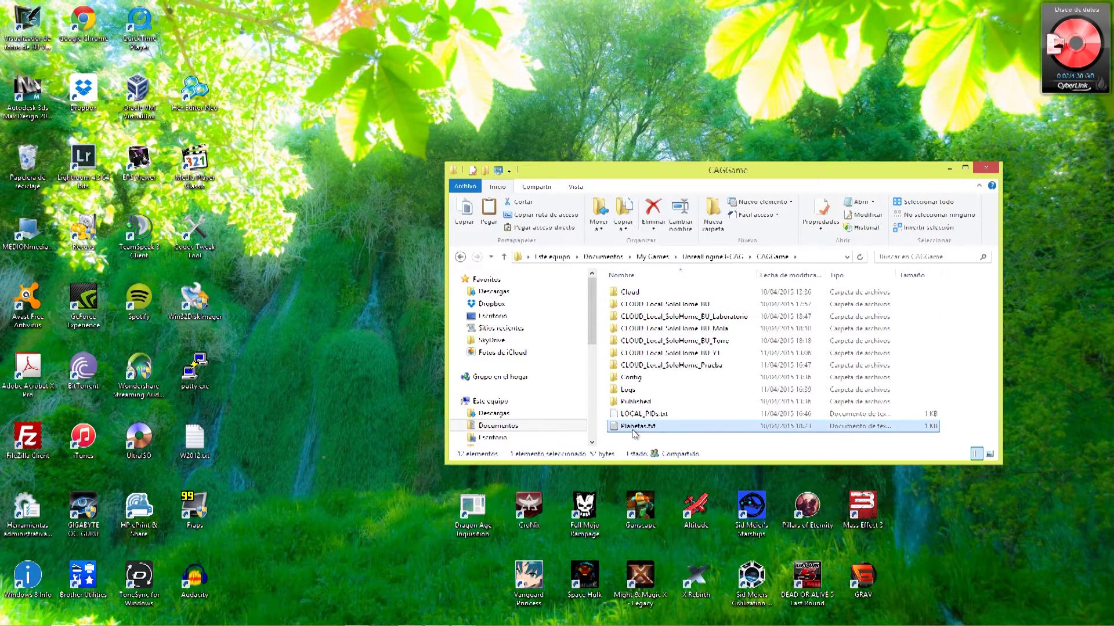
double_click(635, 427)
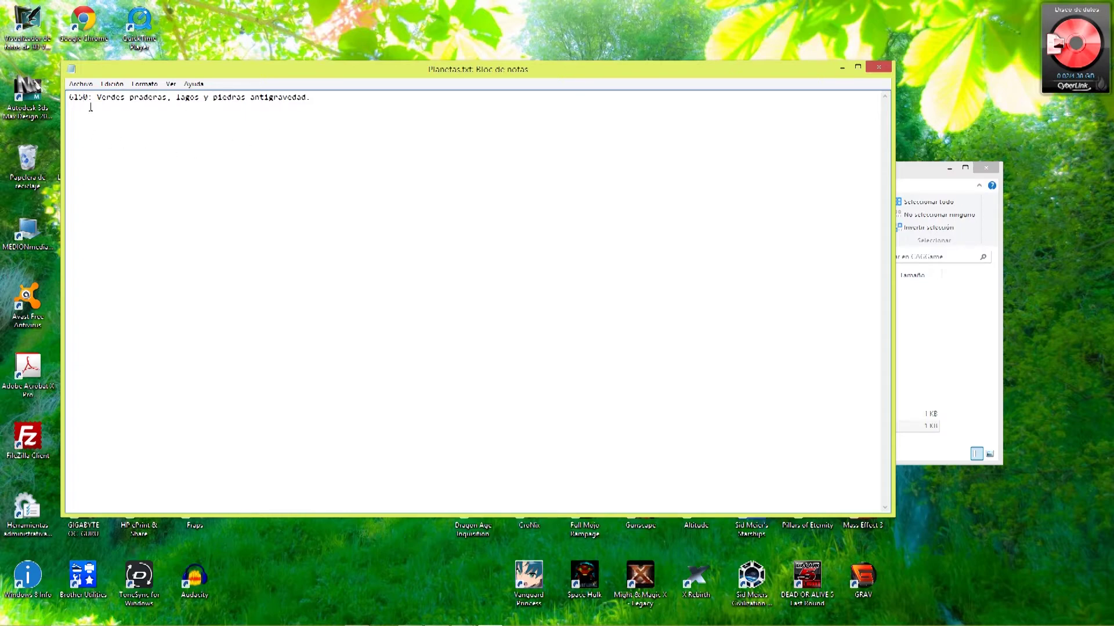
click(880, 66)
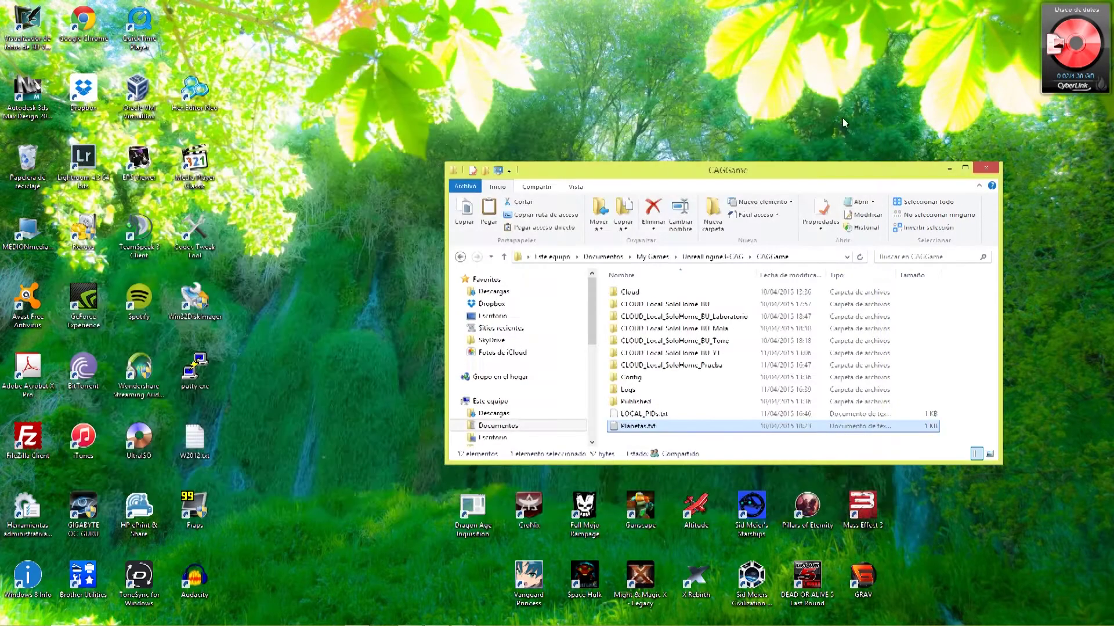
double_click(663, 418)
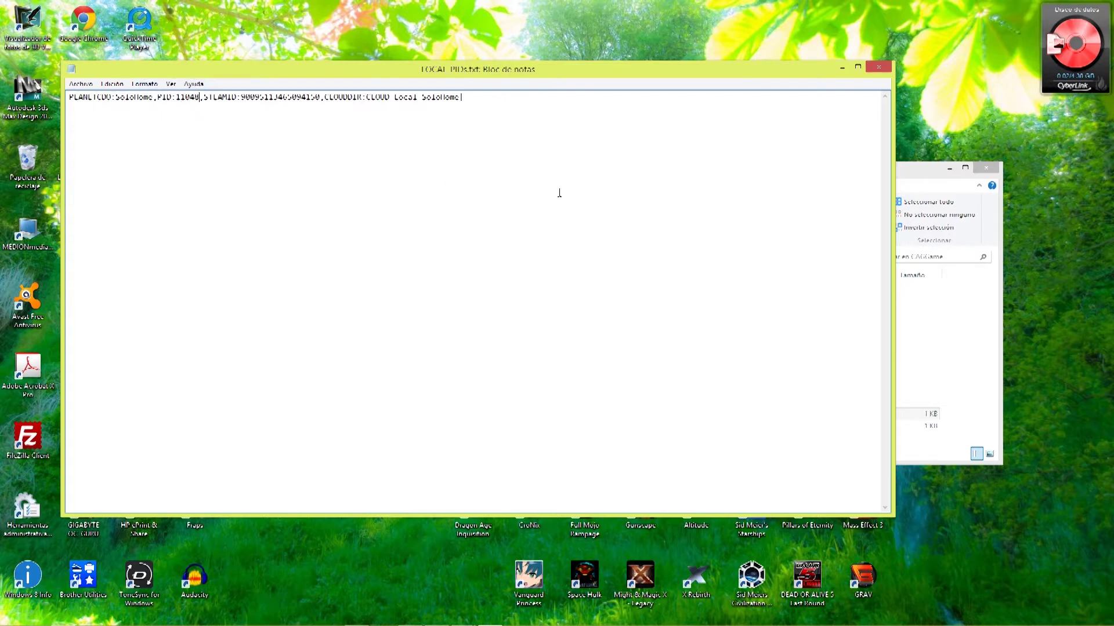
click(879, 70)
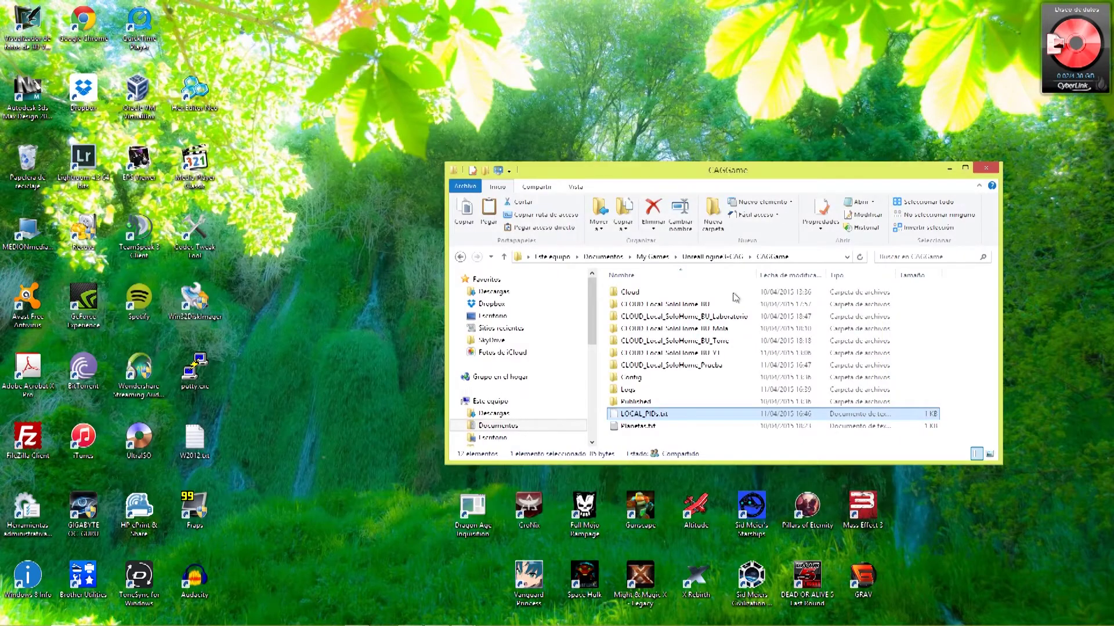
- Launch GRAV, start a Solo Play session on an initial planet, and dismiss the keybinds screen
double_click(871, 580)
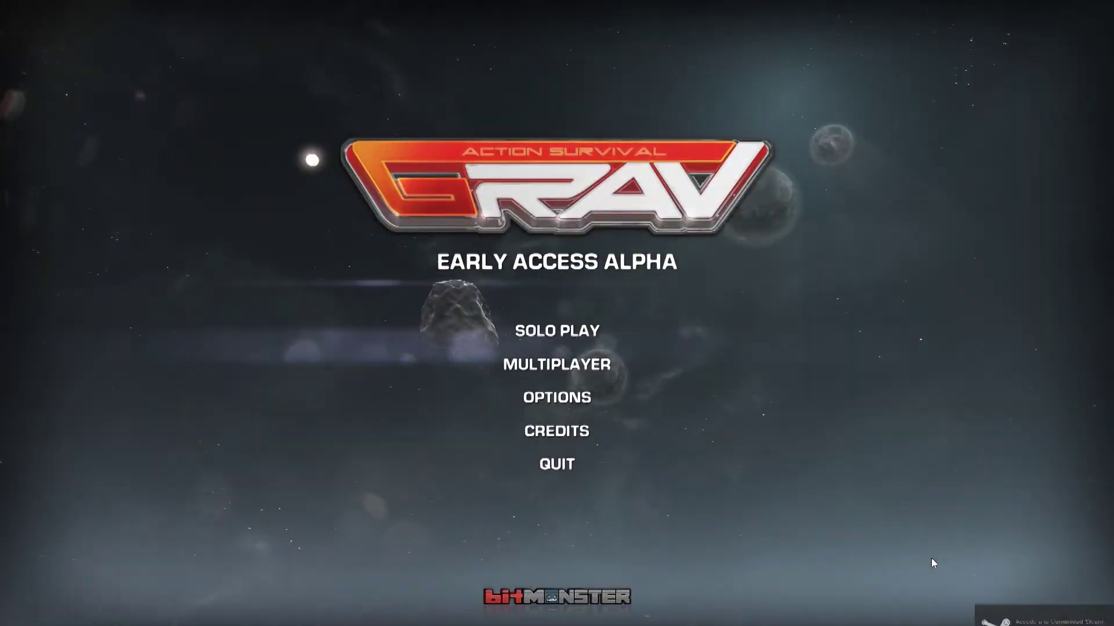
click(565, 331)
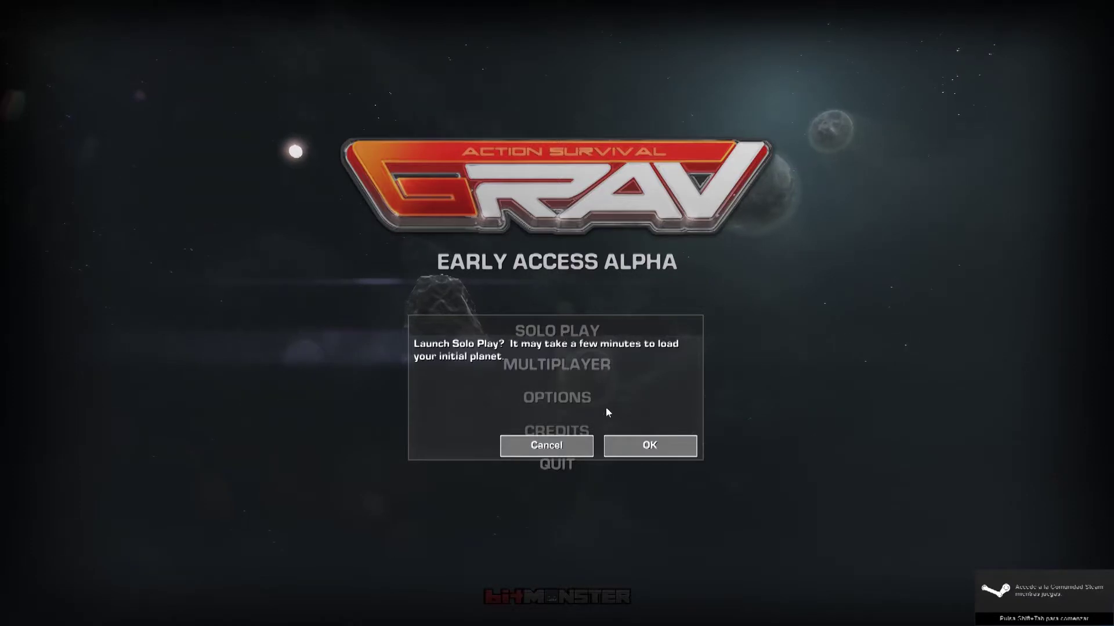
click(646, 448)
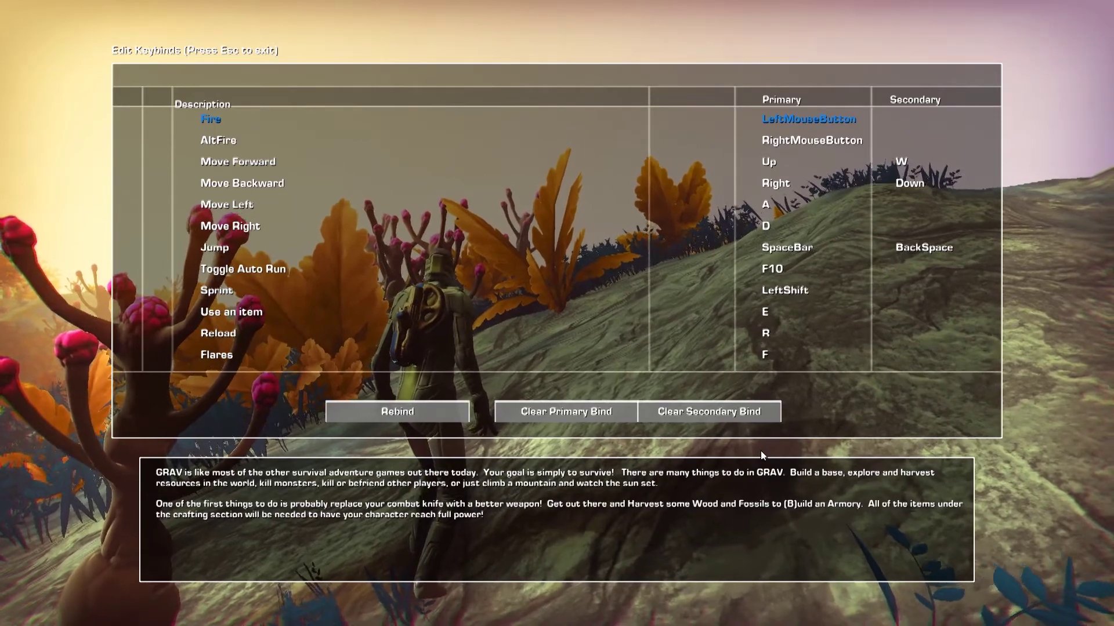
key(Escape)
- Explore the solo planet on foot, examining its terrain, vegetation and creatures around the starting area and hillside
key(w)
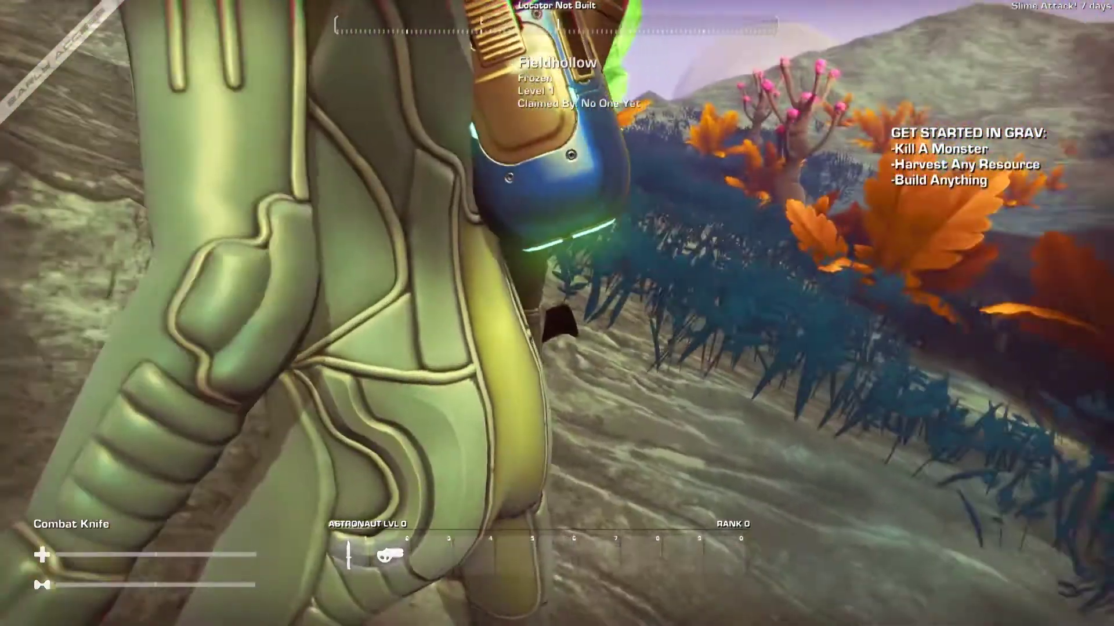
key(s)
key(d)
key(w)
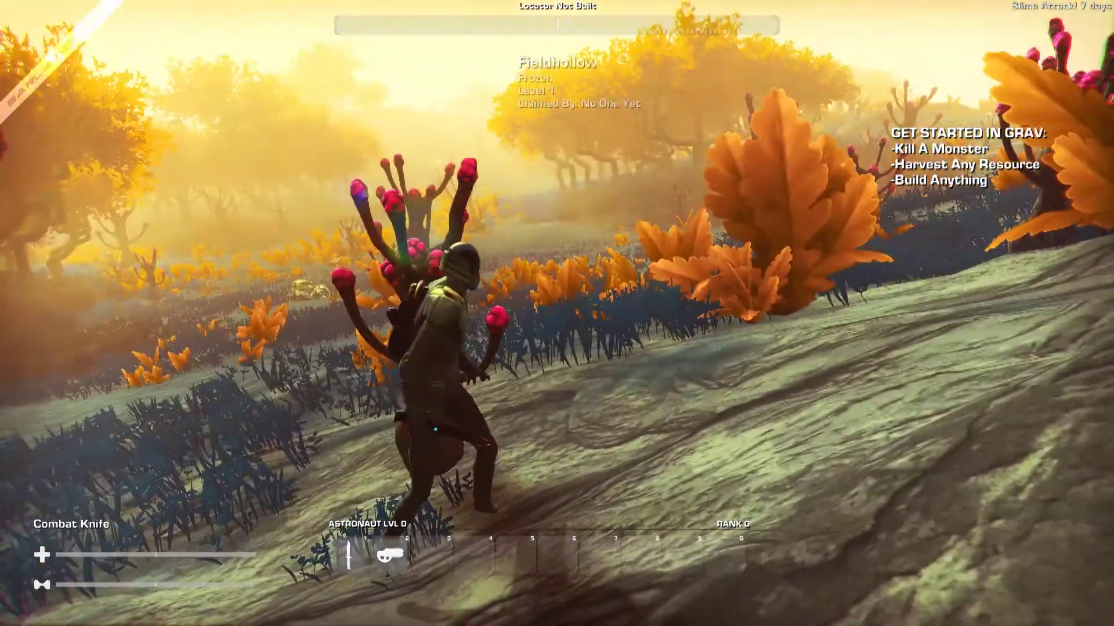
key(w)
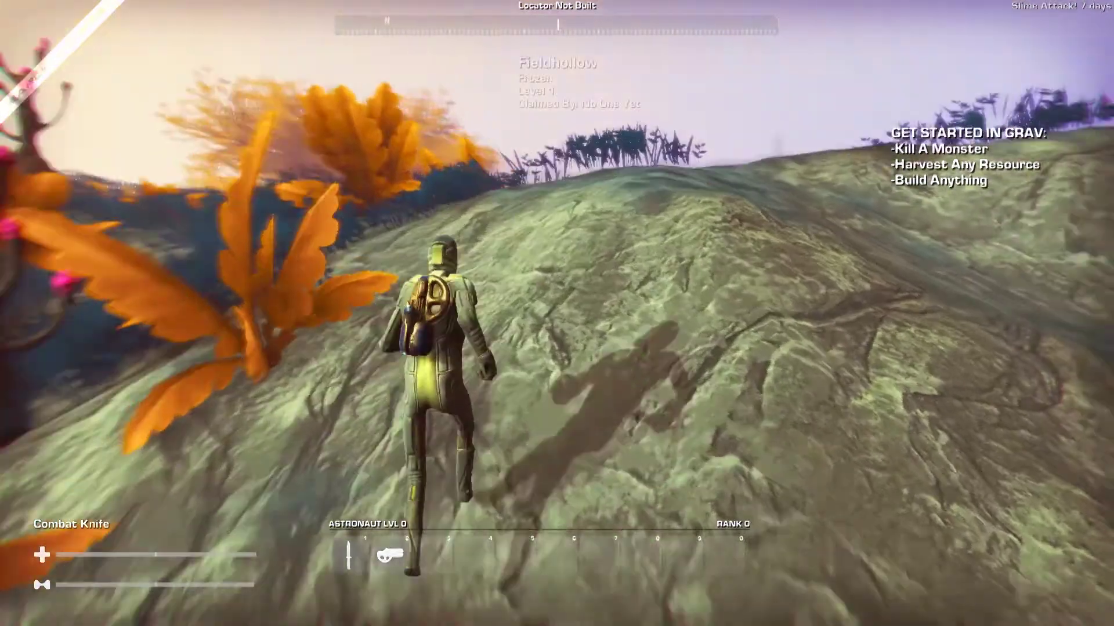
key(w)
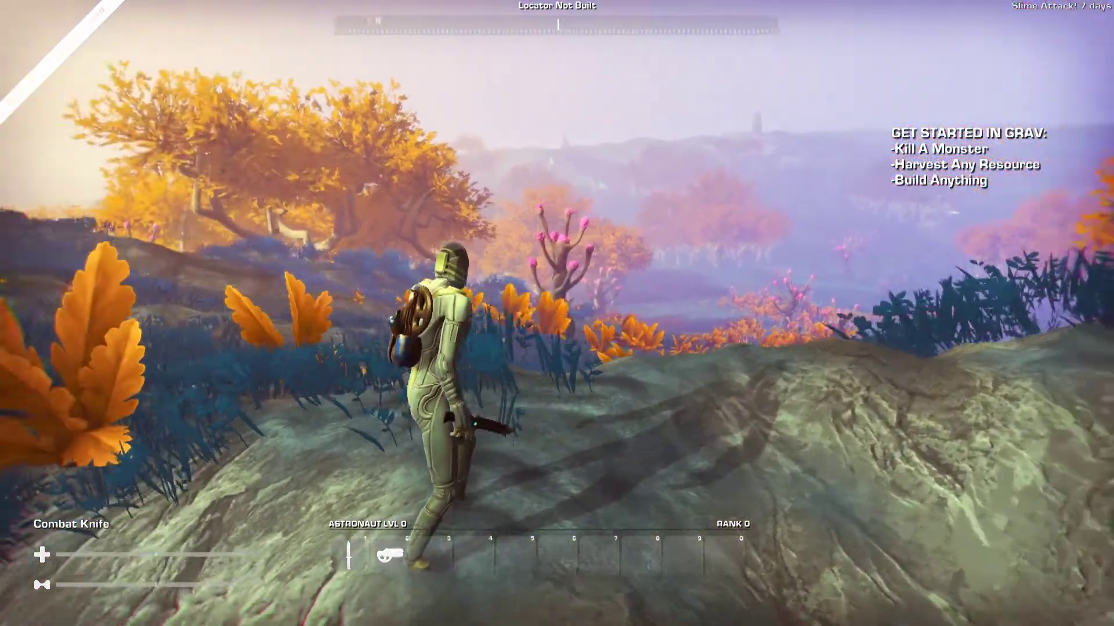
key(w)
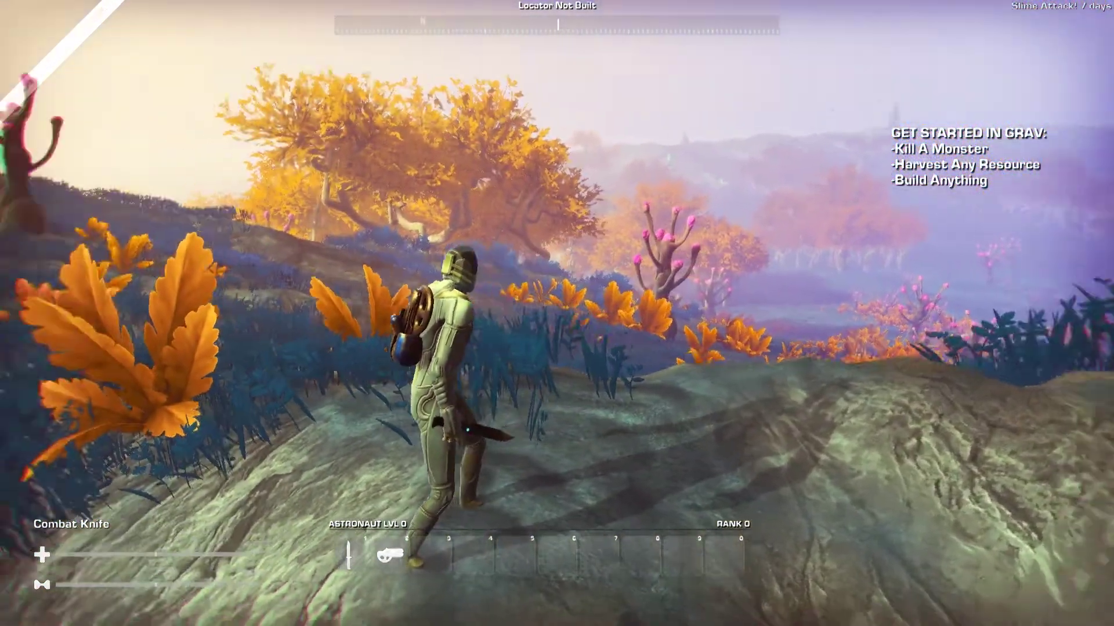
key(w)
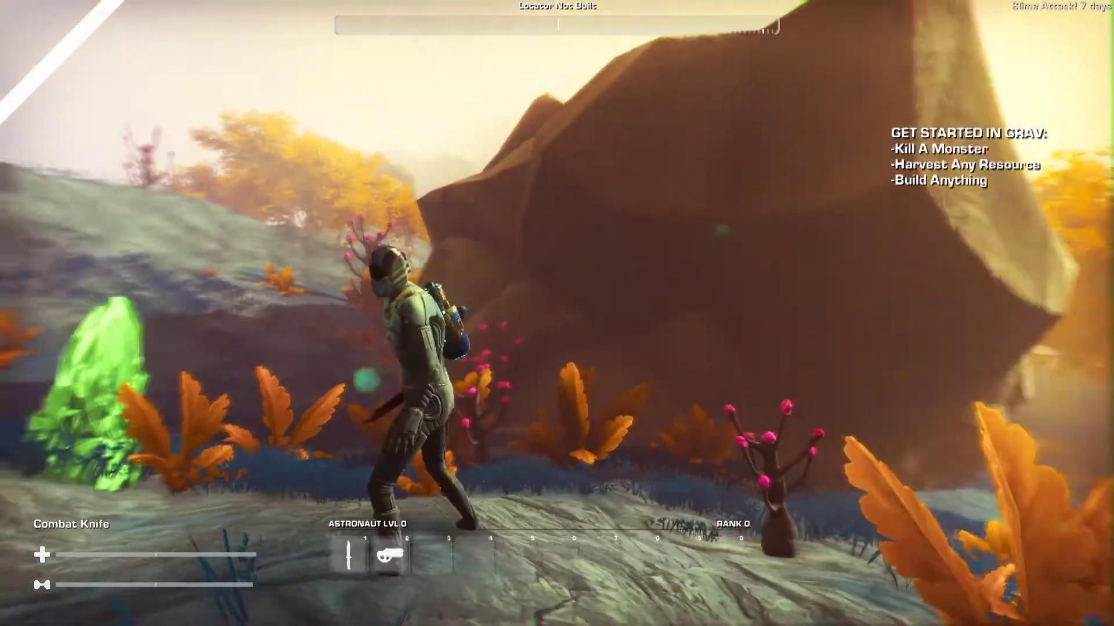
key(w)
key(w)
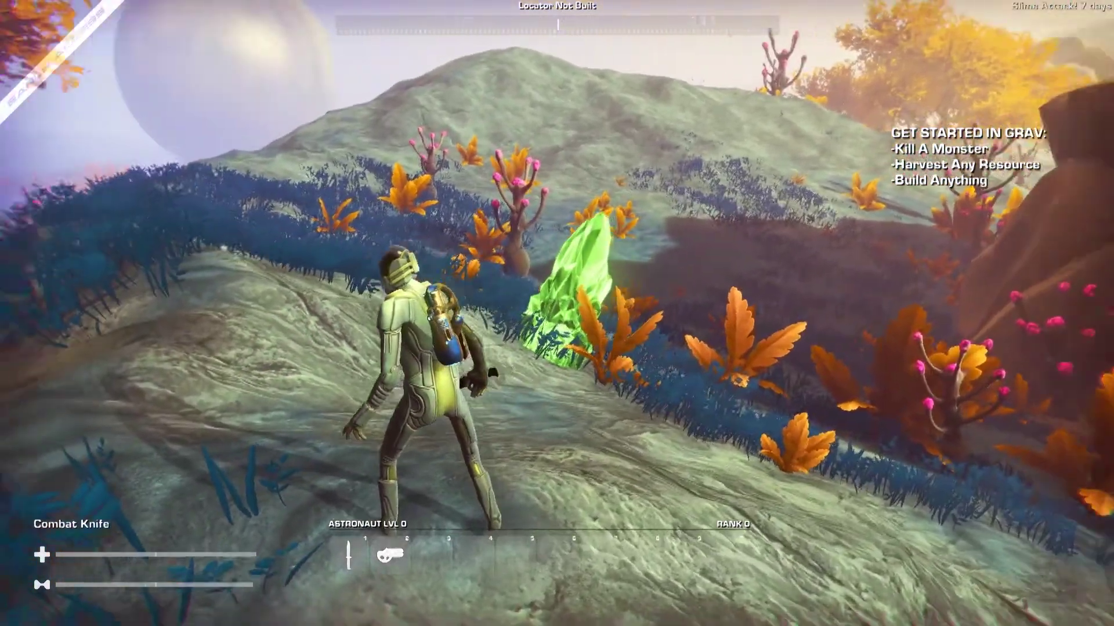
key(w)
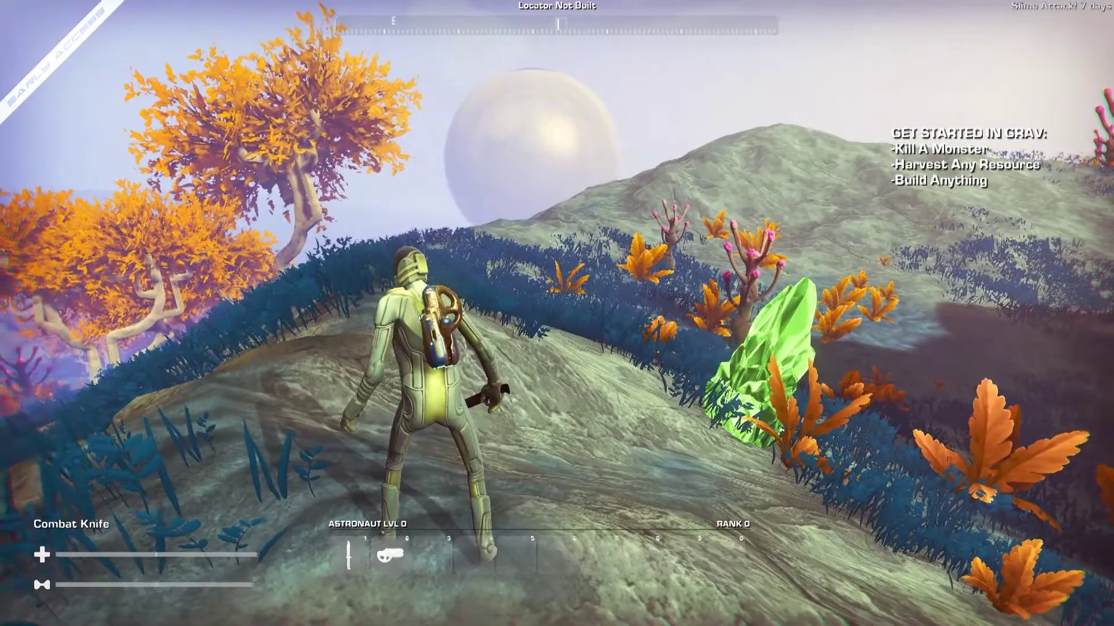
key(w)
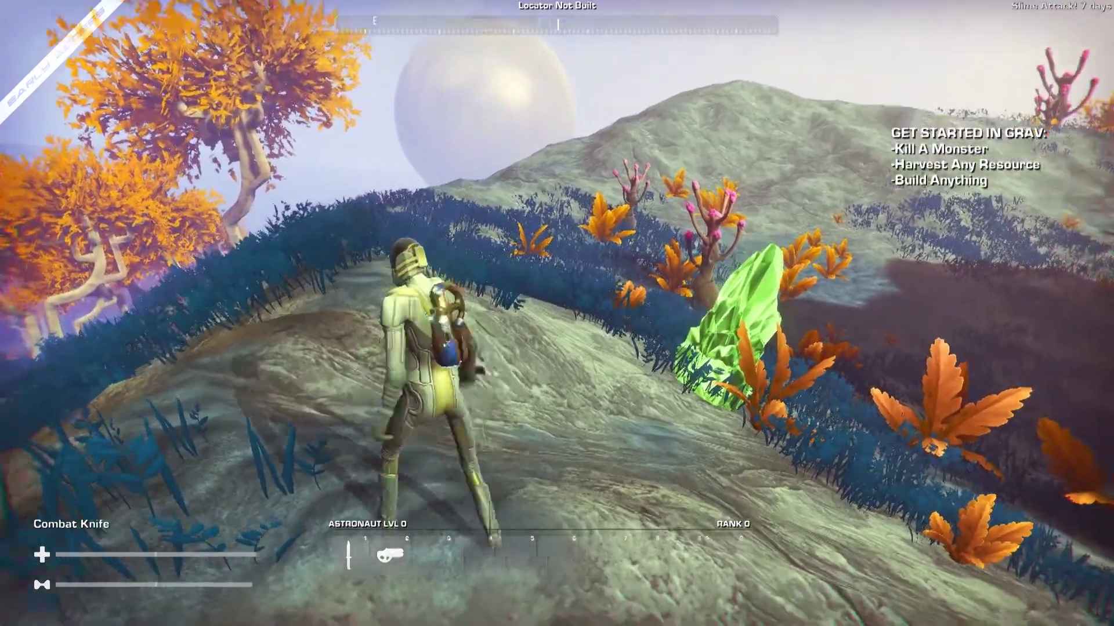
key(w)
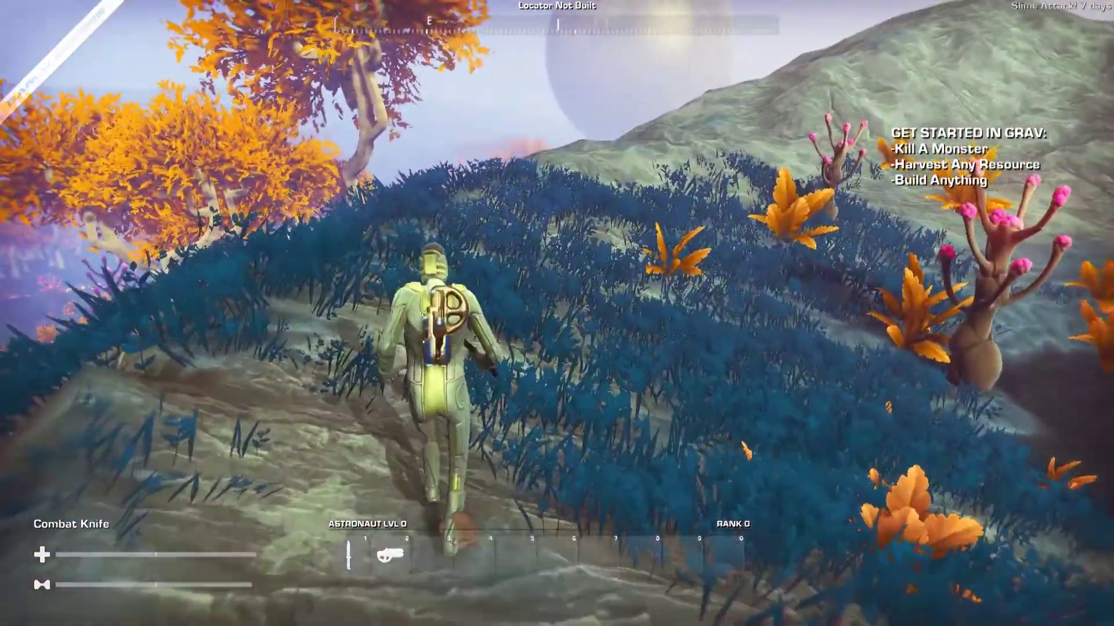
key(w)
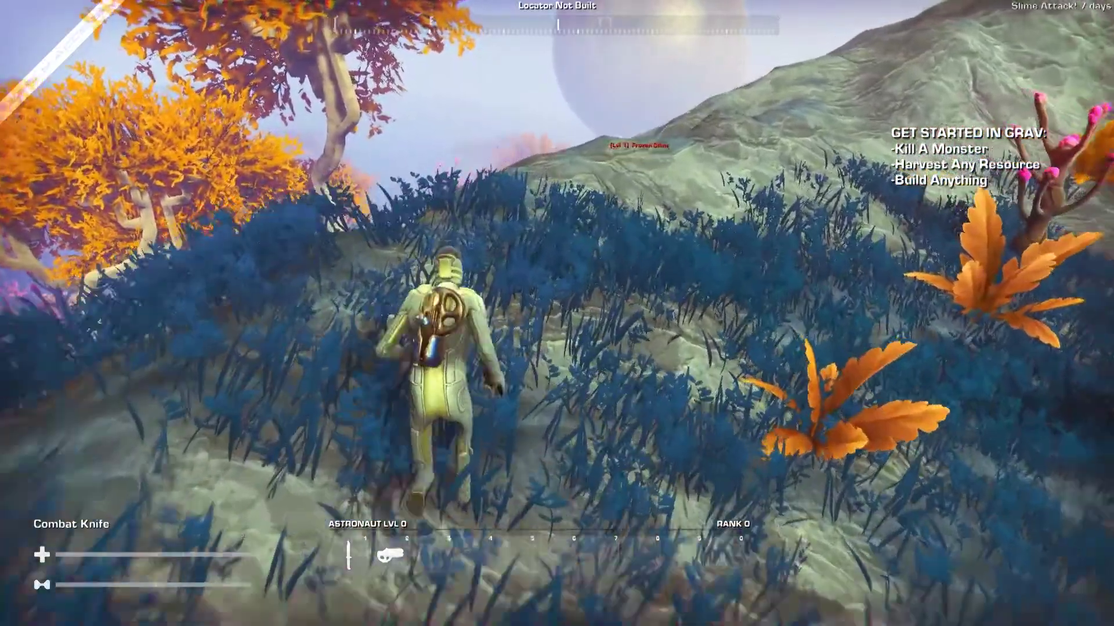
key(w)
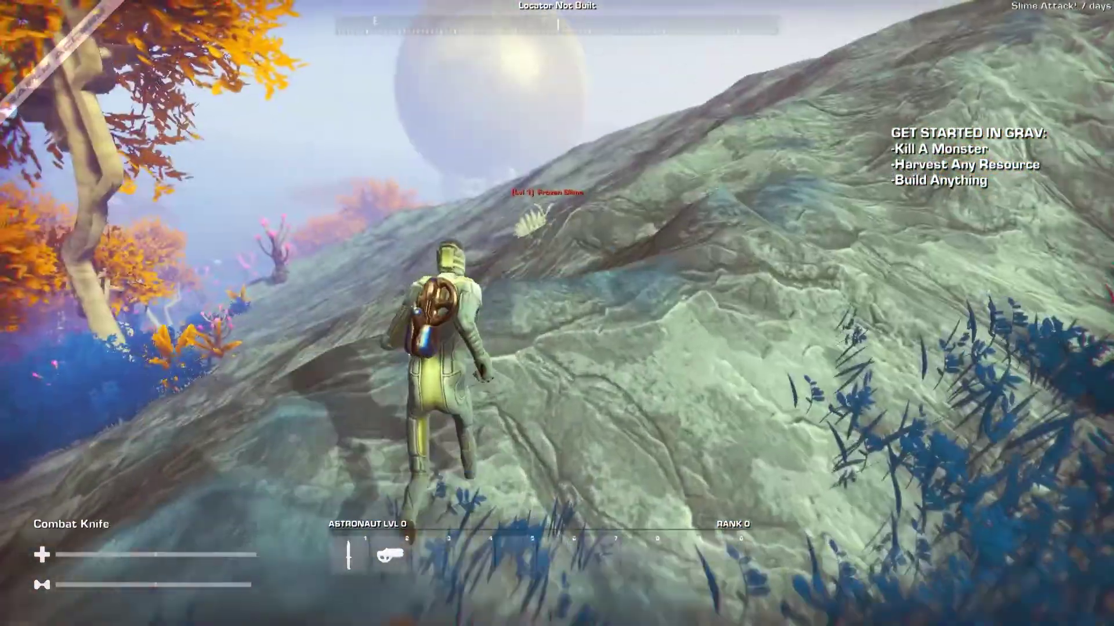
key(w)
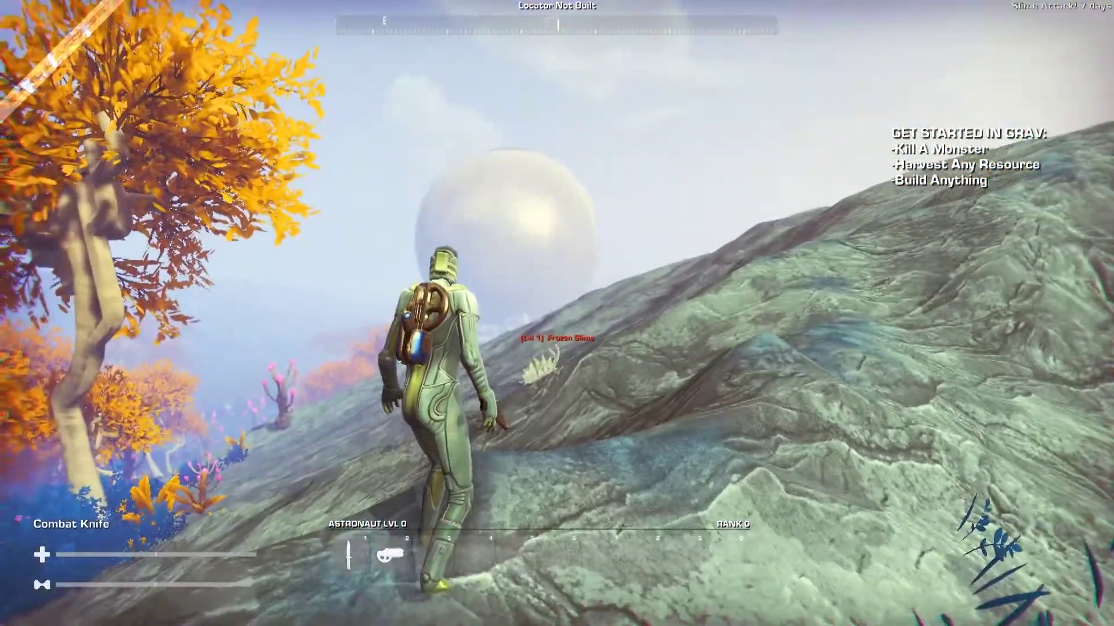
key(w)
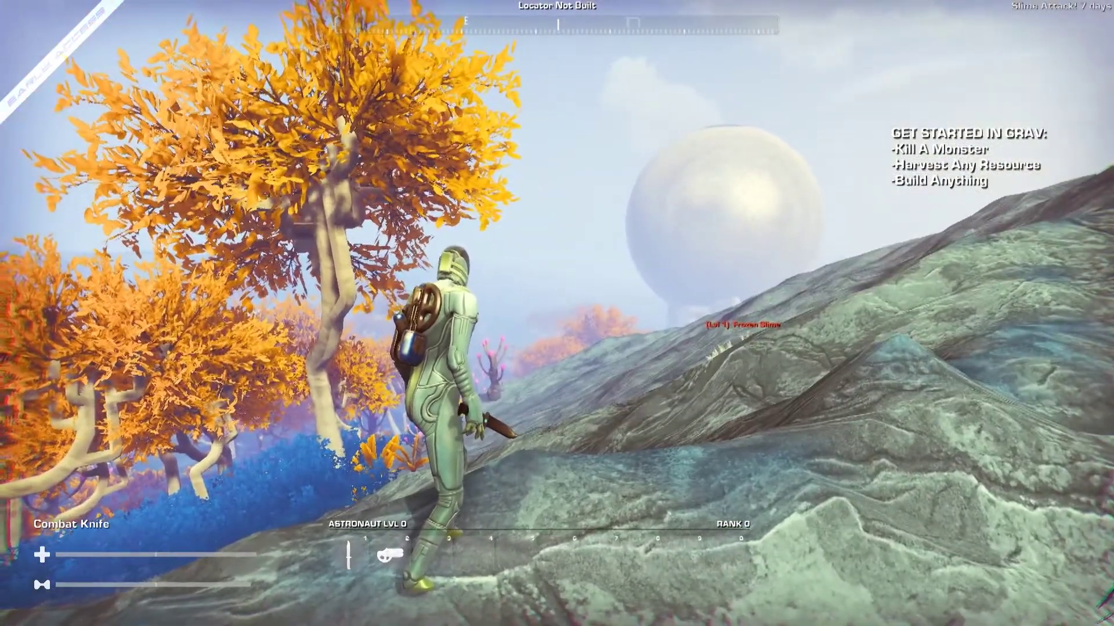
key(w)
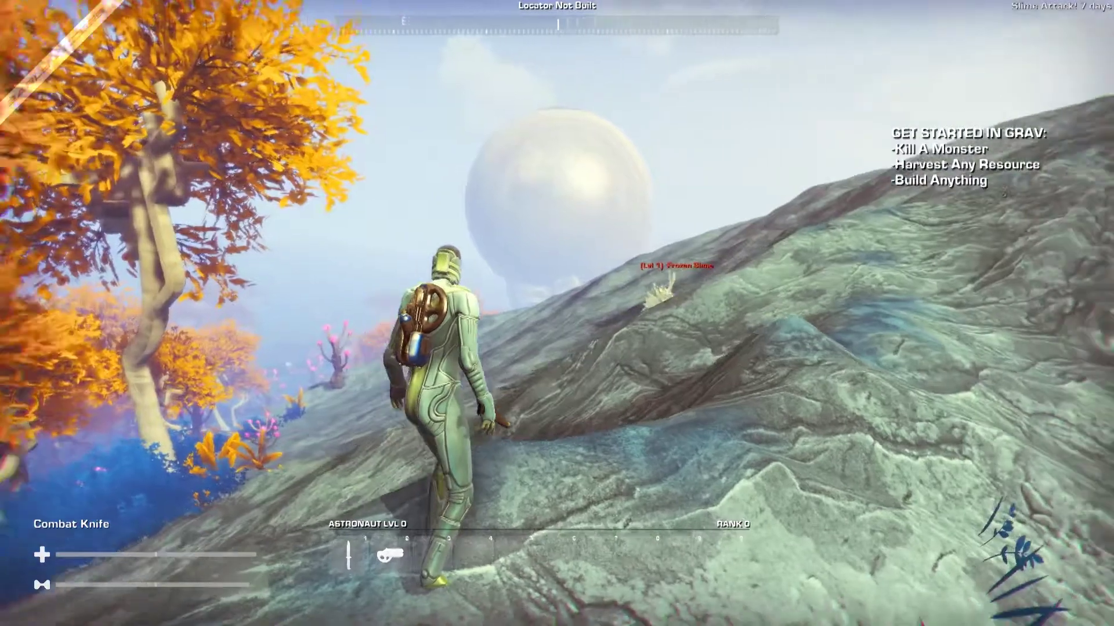
key(w)
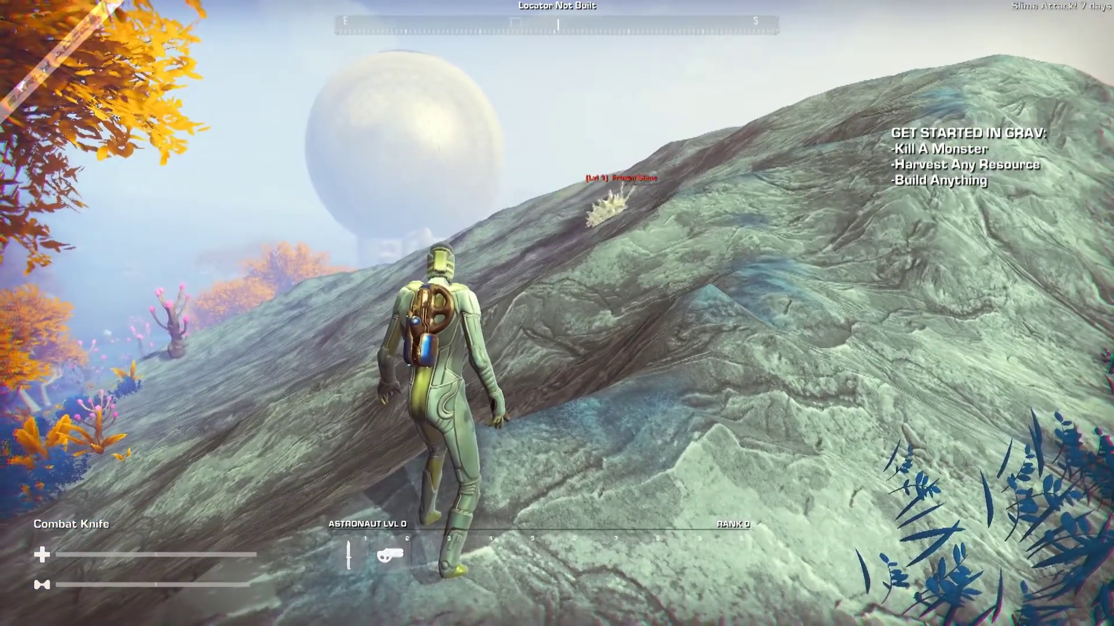
key(w)
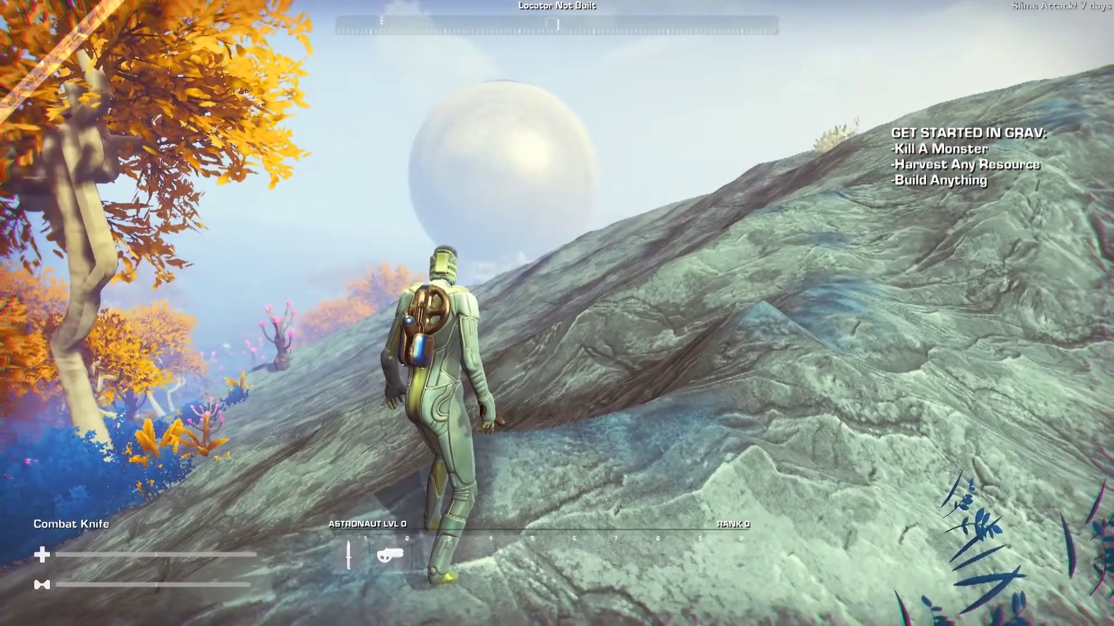
- Quit GRAV from the solo session and return to the CAGGame folder on the desktop
key(Escape)
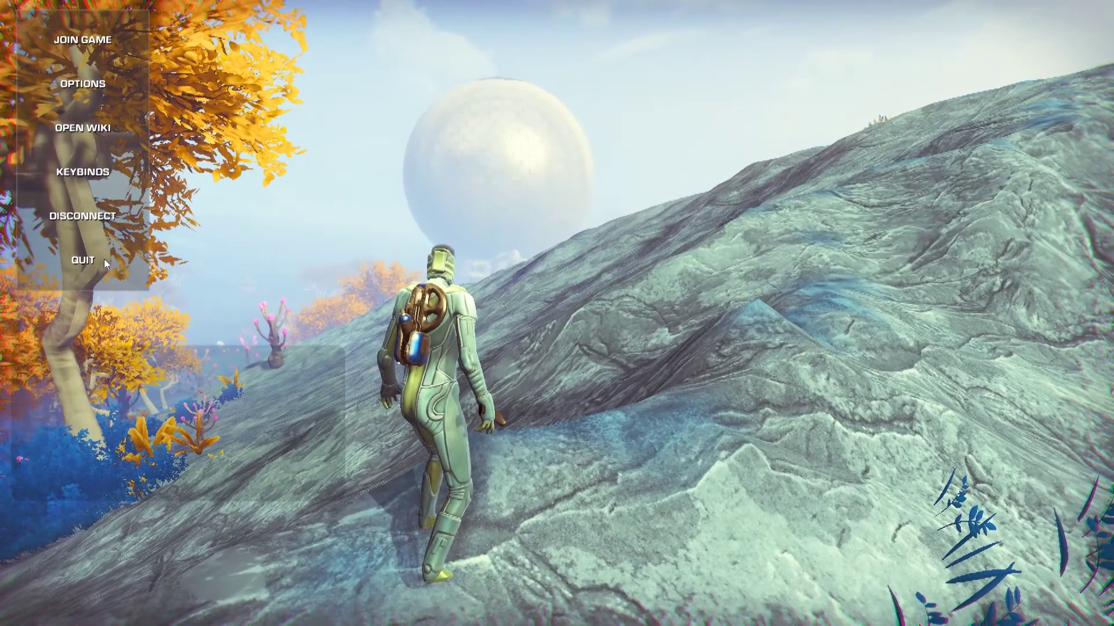
click(83, 260)
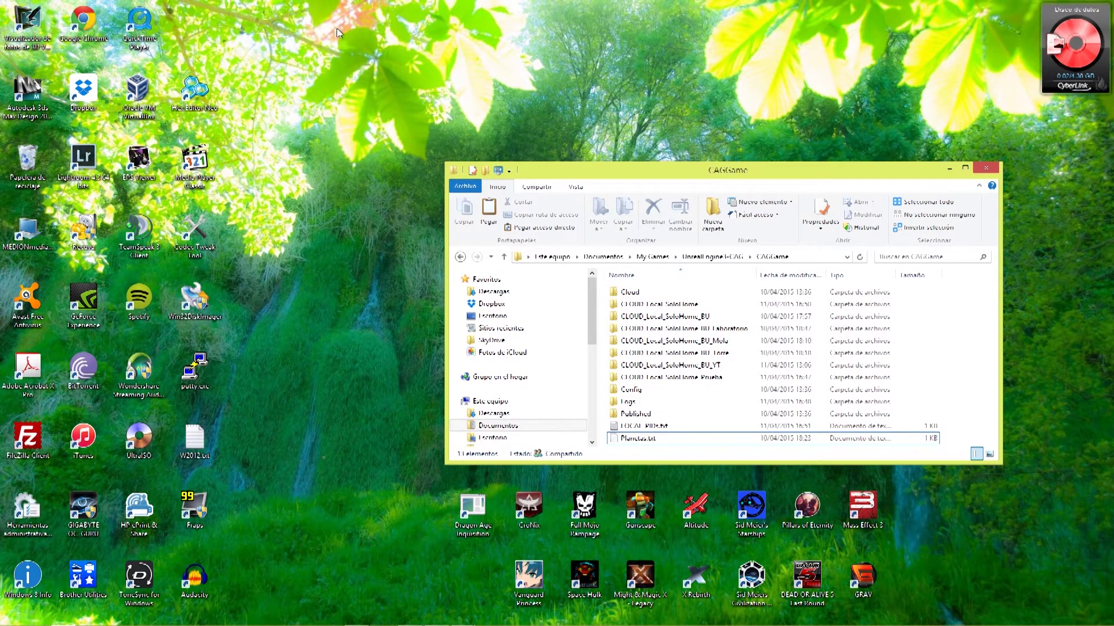
- Rename the newly generated CLOUD_Local_SoloHome folder as CLOUD_Local_SoloHome_Prueba2
click(659, 306)
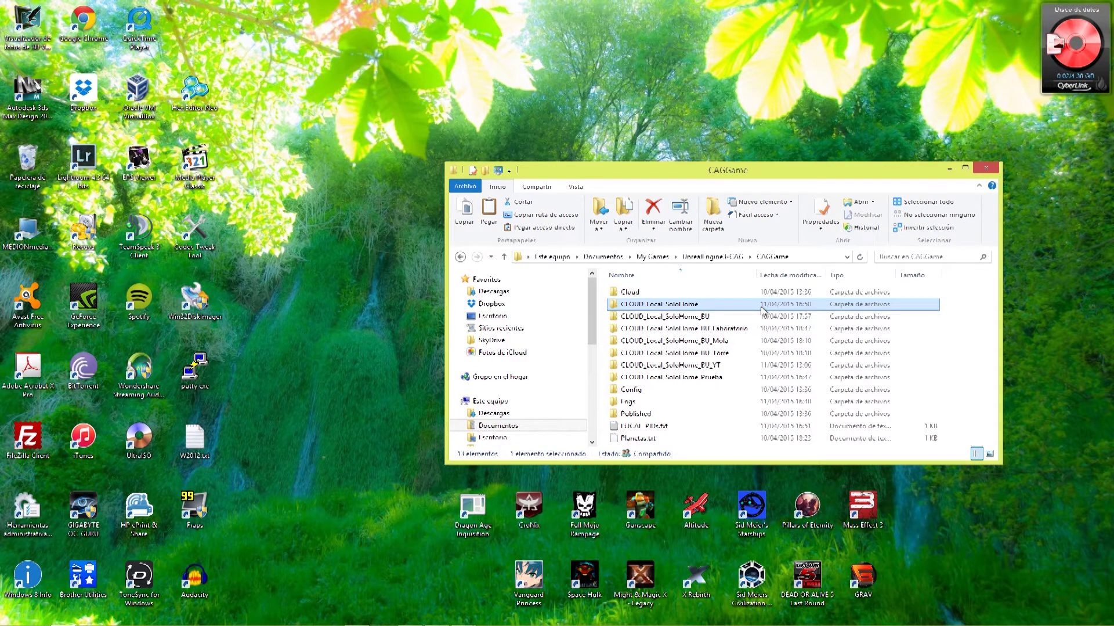
click(702, 307)
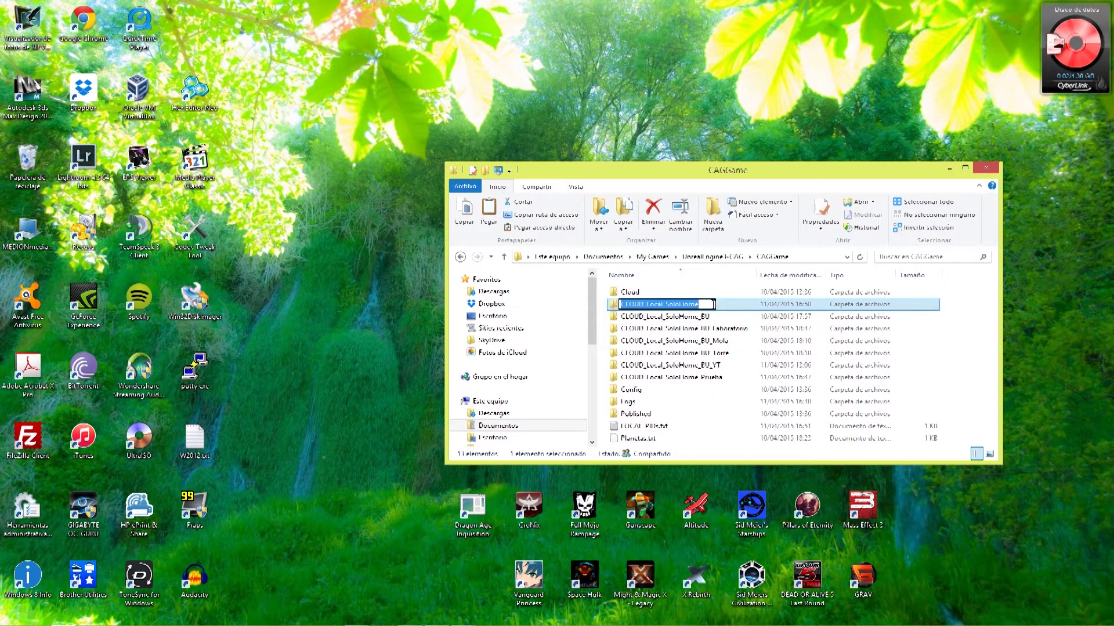
click(713, 304)
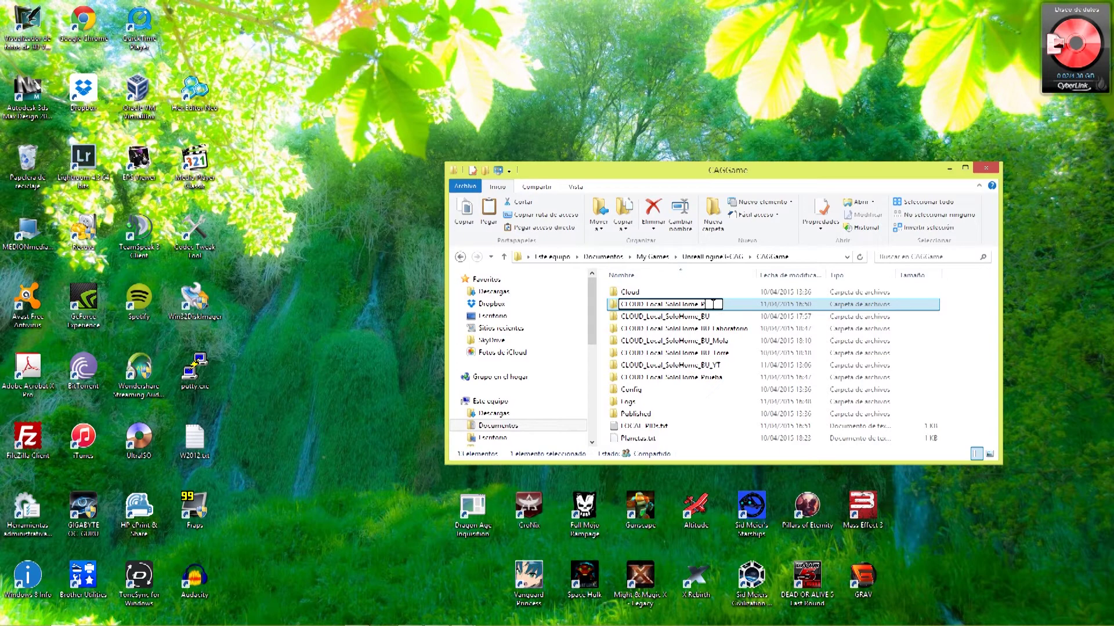
text(_Prueba2)
key(Return)
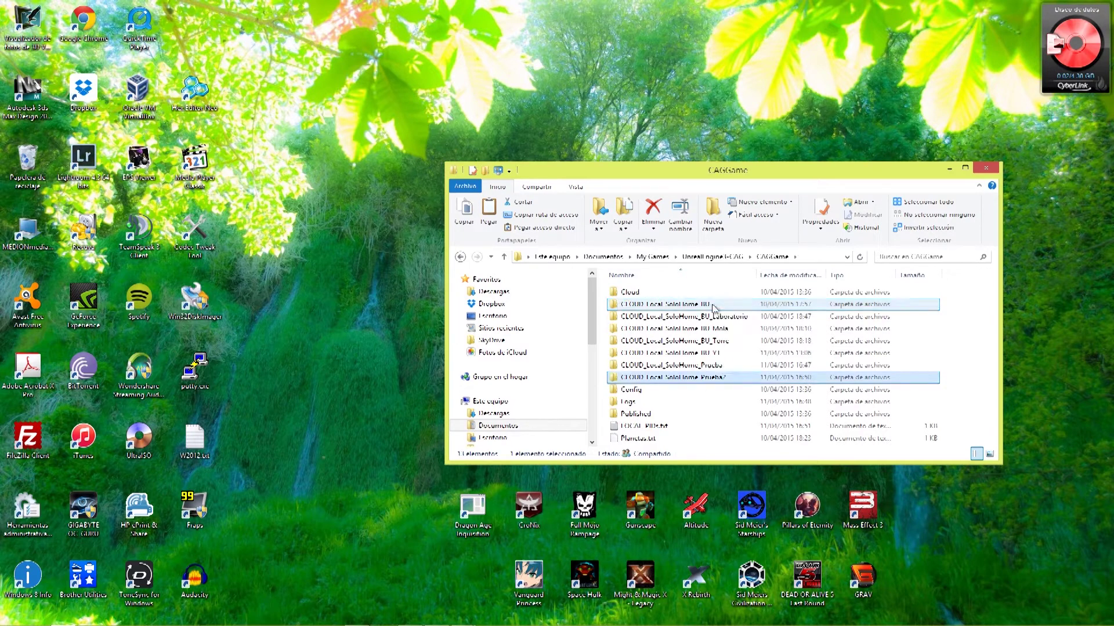
- Restore the first backup as the active save by renaming CLOUD_Local_SoloHome_Prueba to CLOUD_Local_SoloHome
click(724, 372)
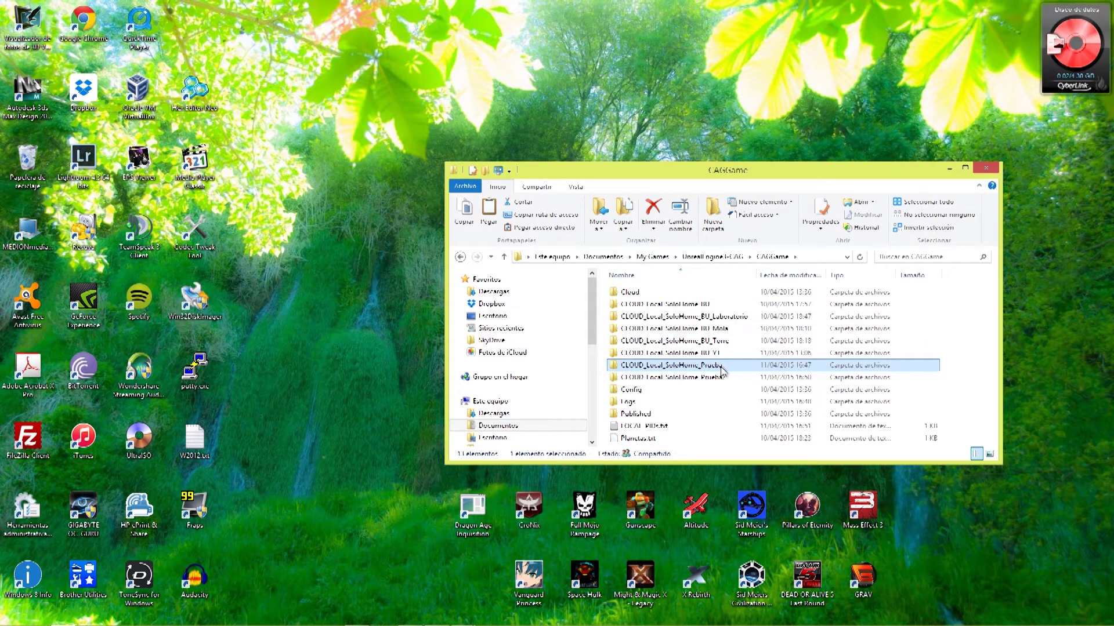
key(F2)
key(End)
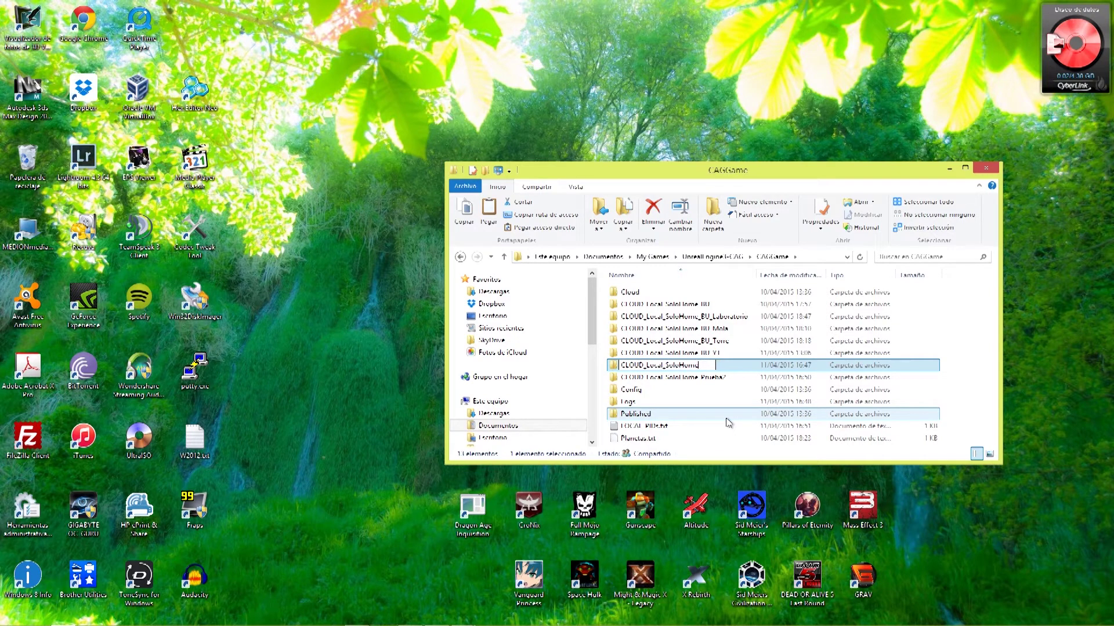
key(Return)
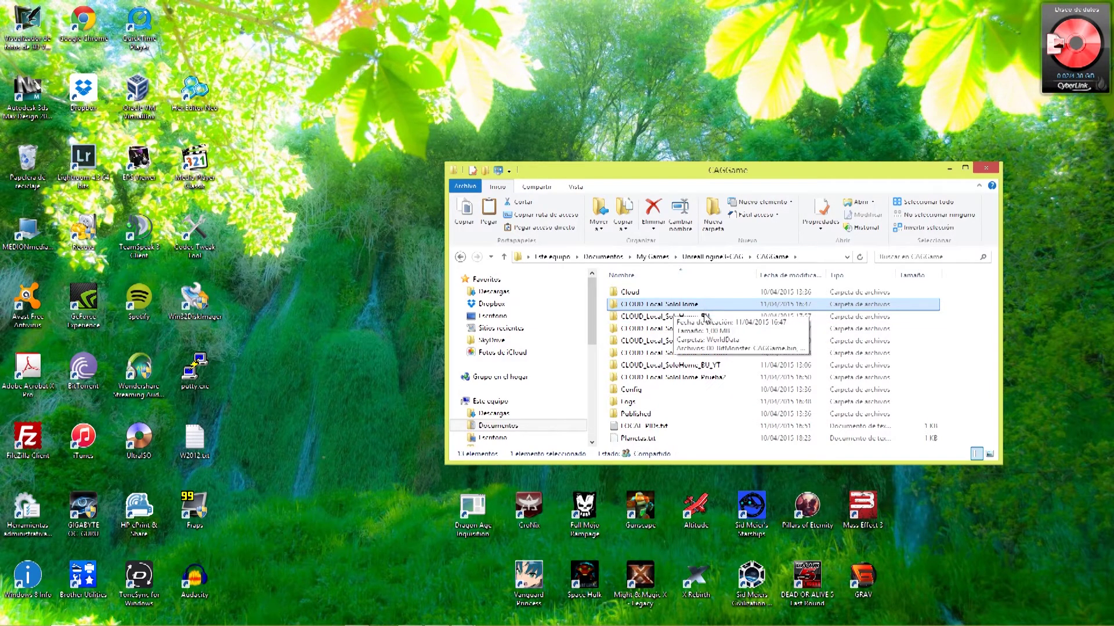
- Launch GRAV from the desktop and enter the restored planet in Solo Play, past the build notes
double_click(845, 572)
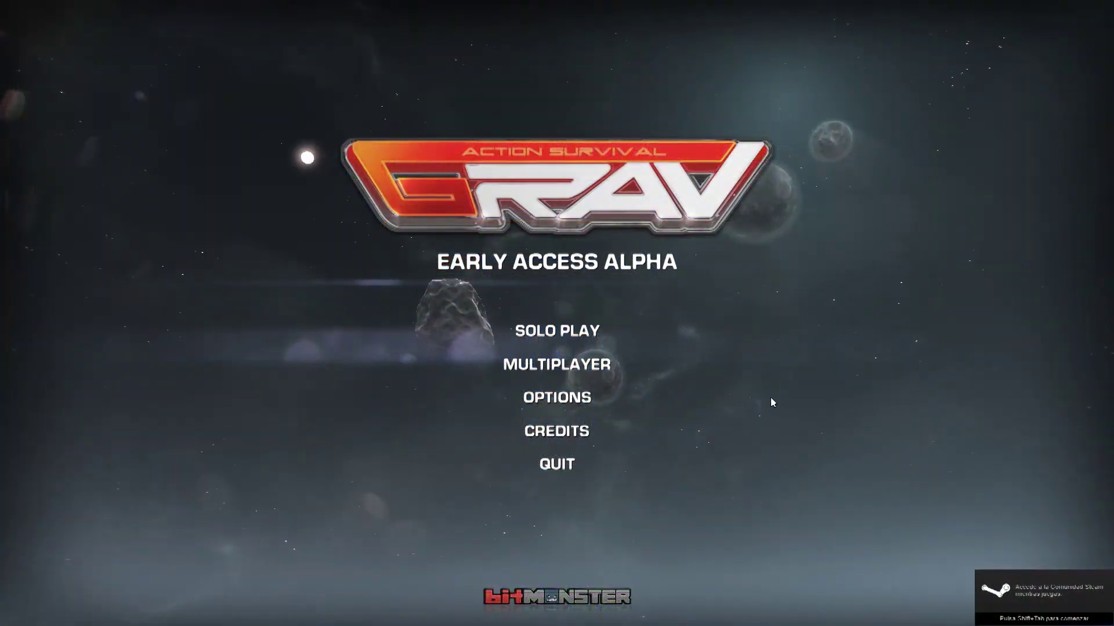
click(569, 333)
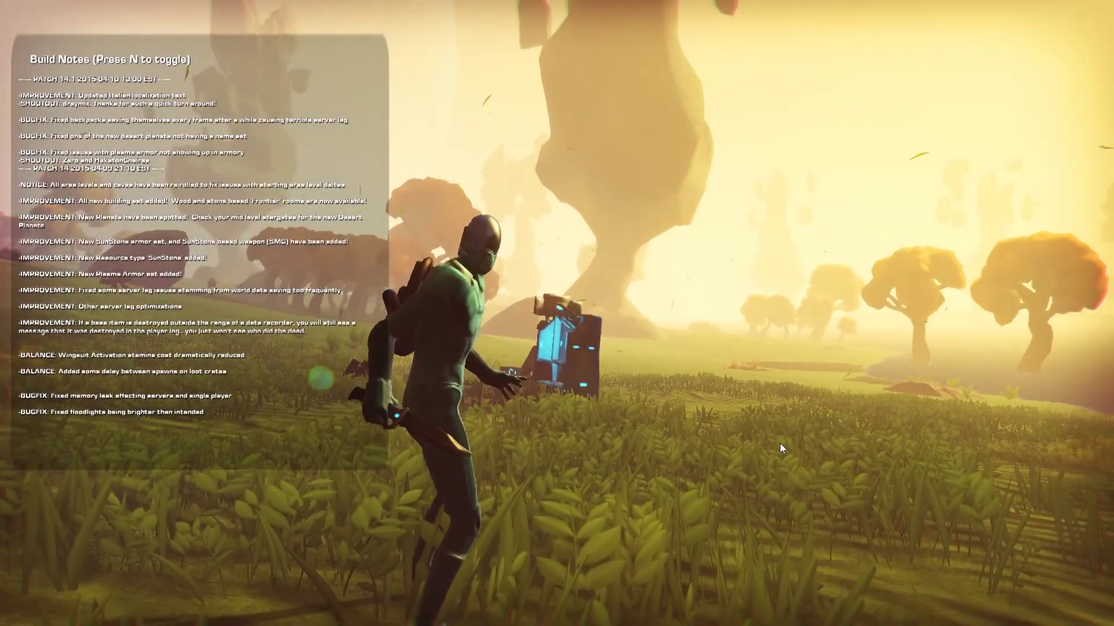
click(779, 449)
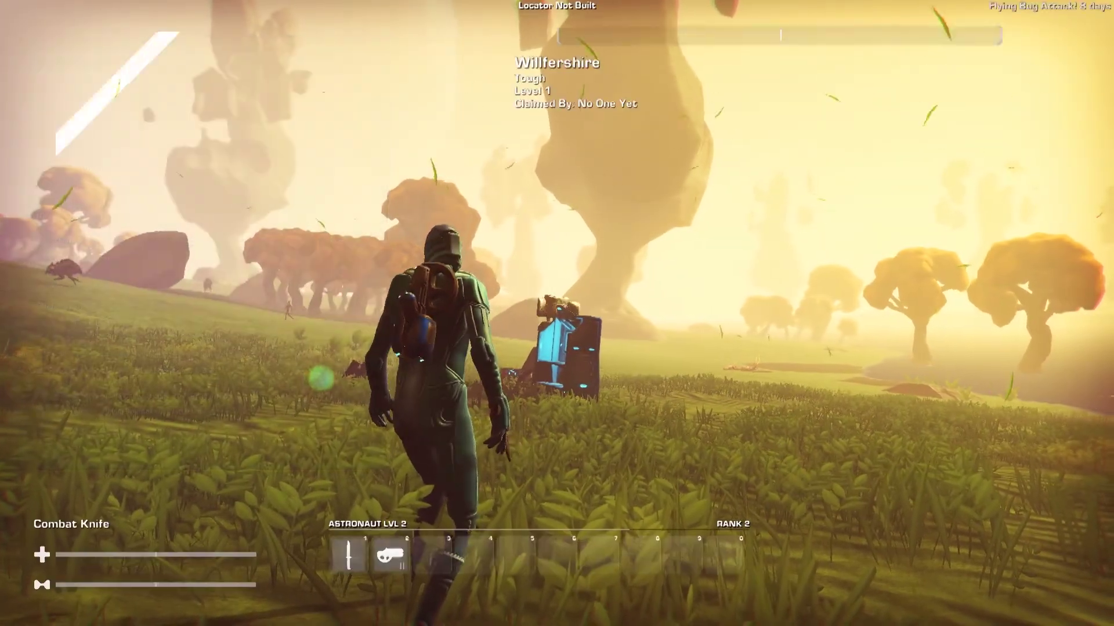
- Walk around the starting base and inspect its campfire, storage bin and surroundings to check the restored planet
key(w)
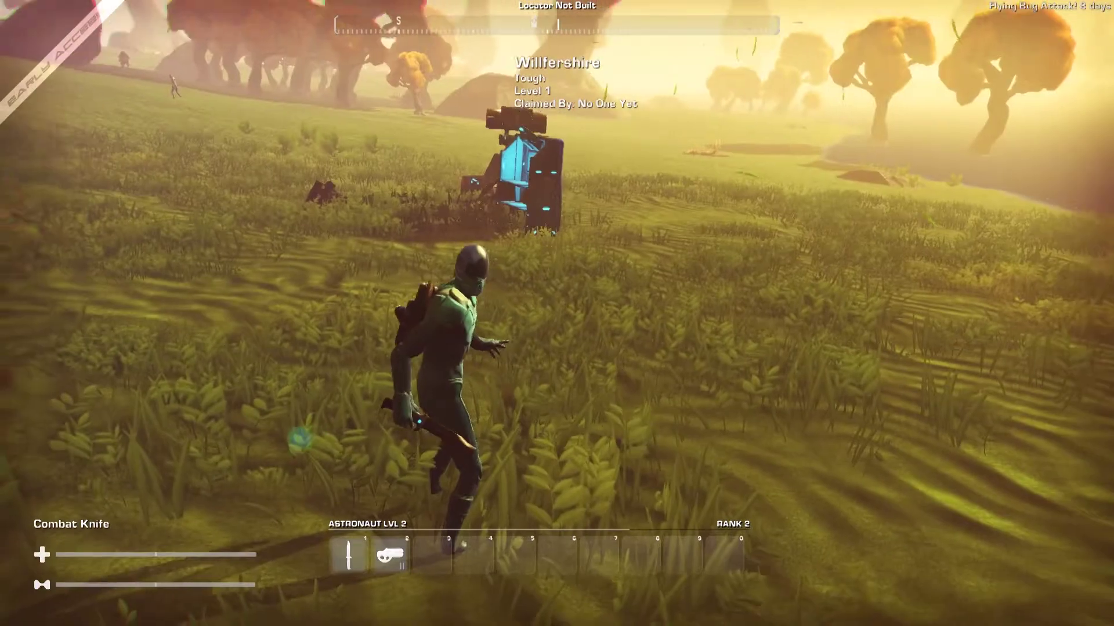
key(w)
key(w)
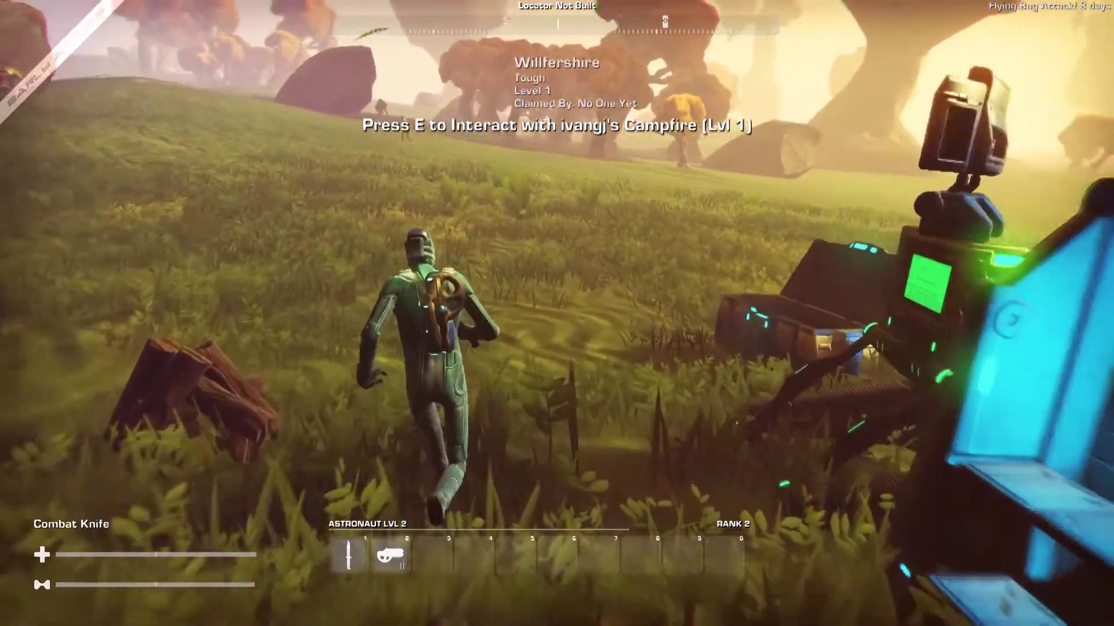
key(w)
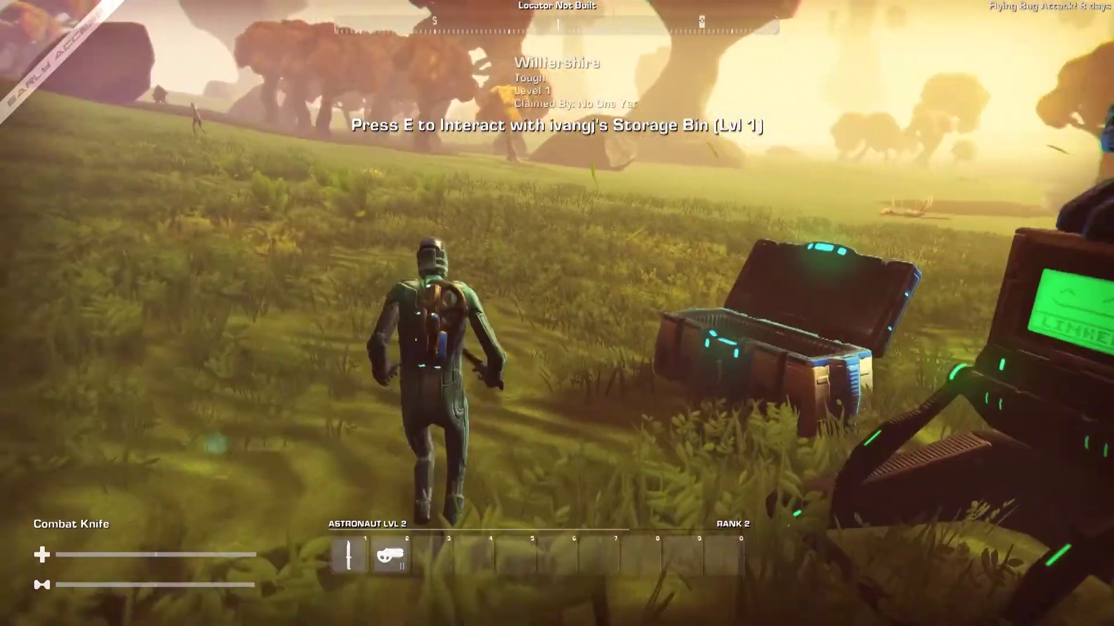
key(s)
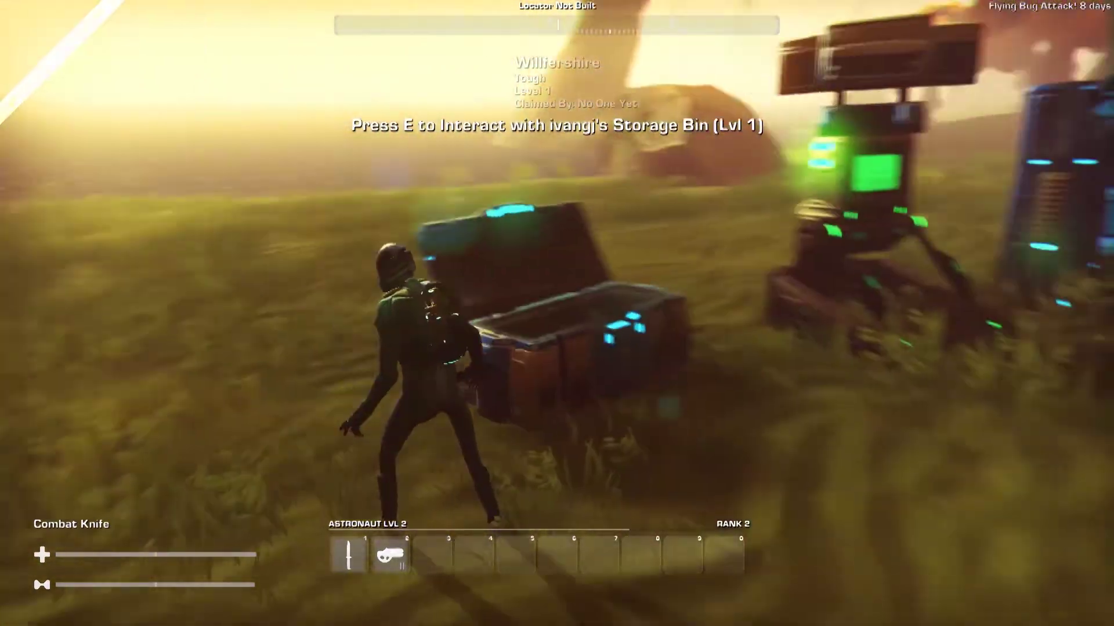
key(w)
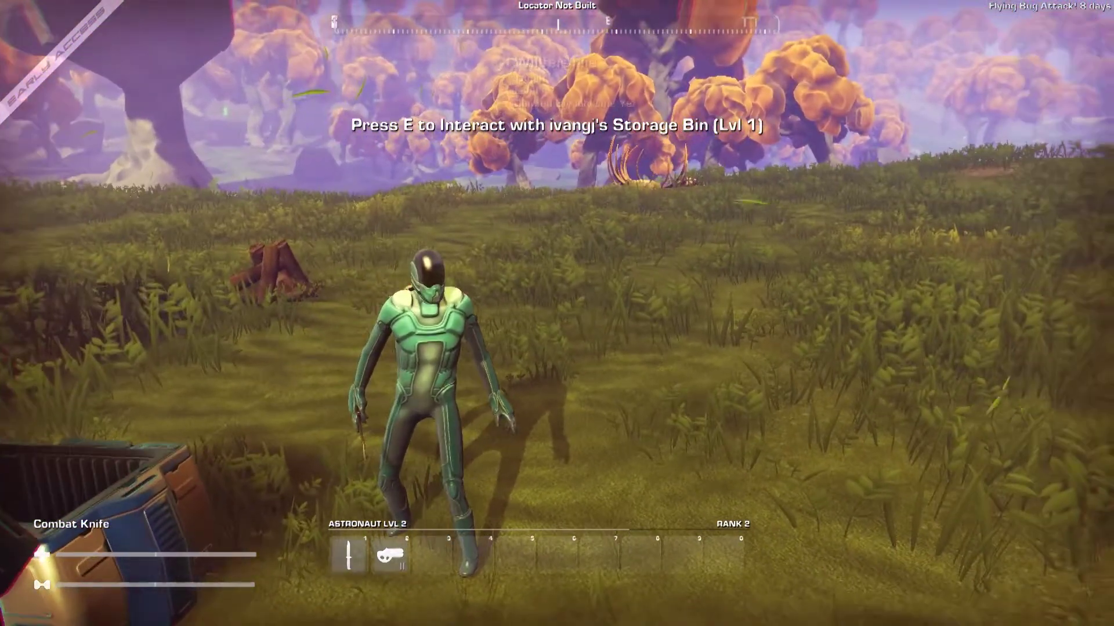
key(w)
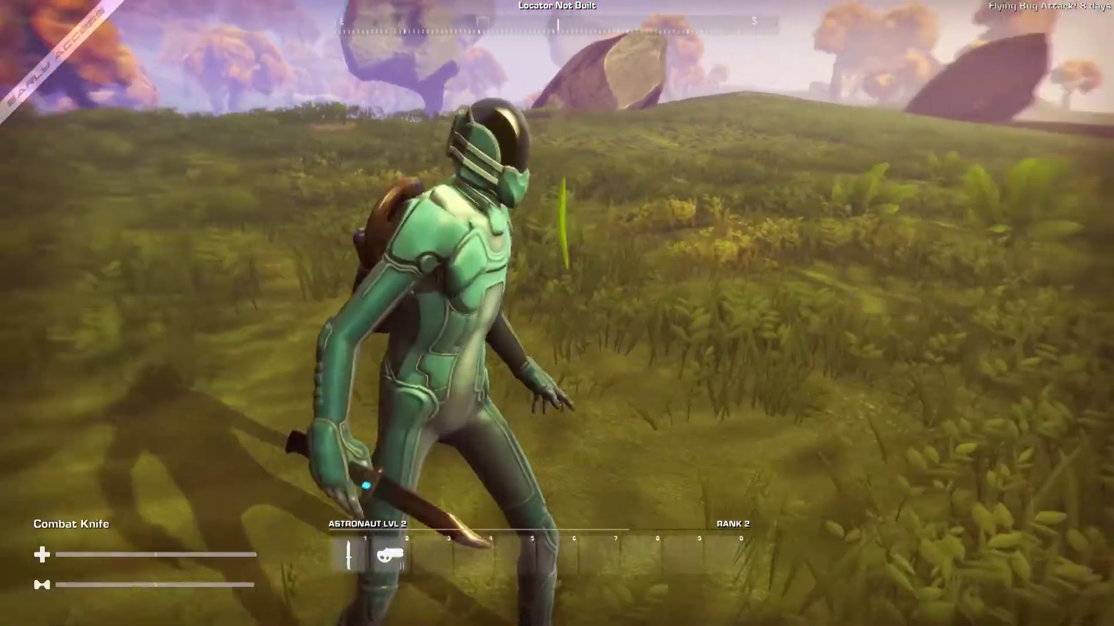
key(w)
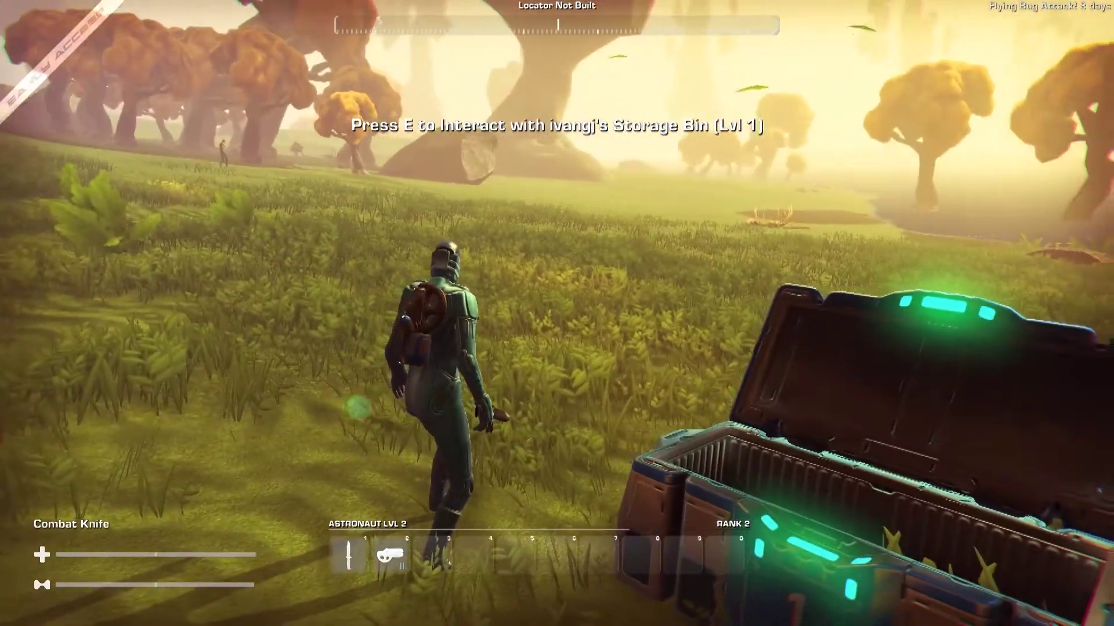
key(w)
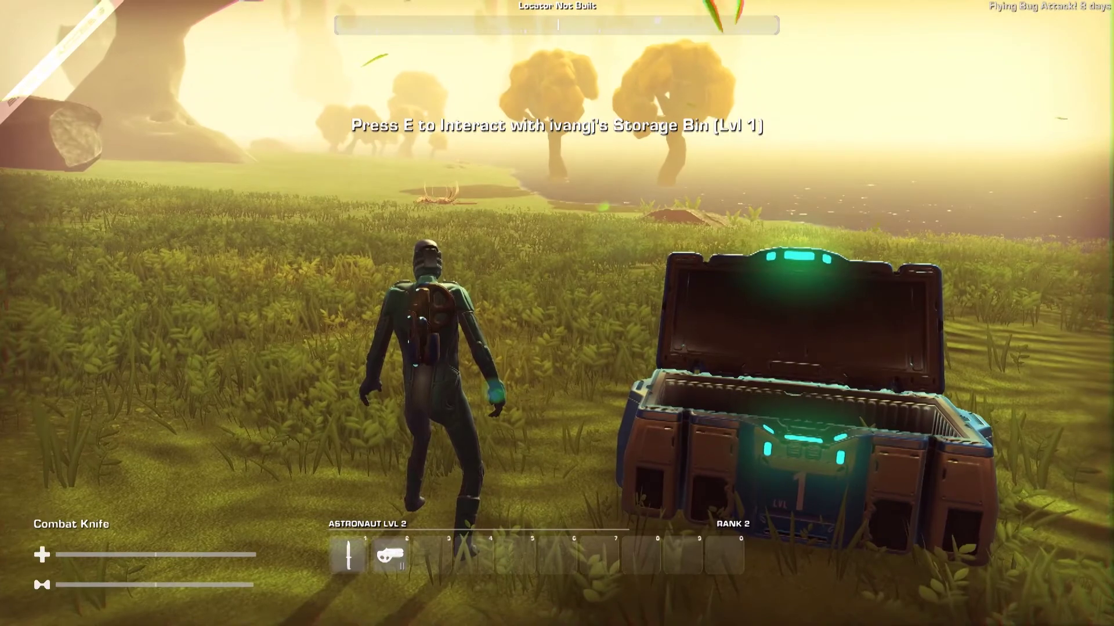
- Run to the Fossils Lvl 1 skeleton near the water and harvest it with the Mark II
key(w)
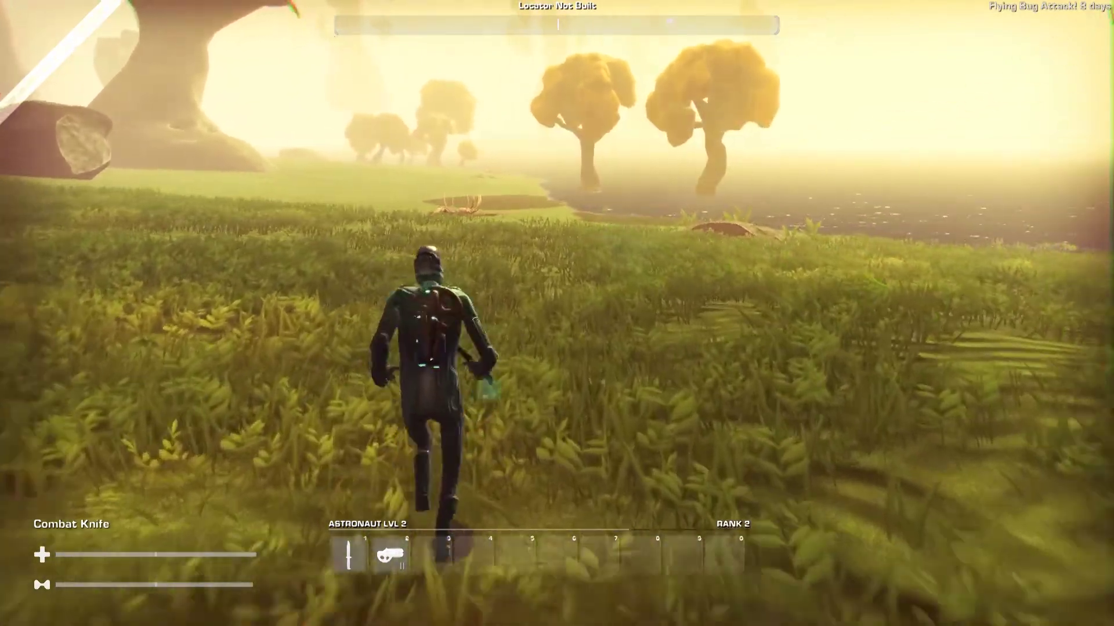
key(w)
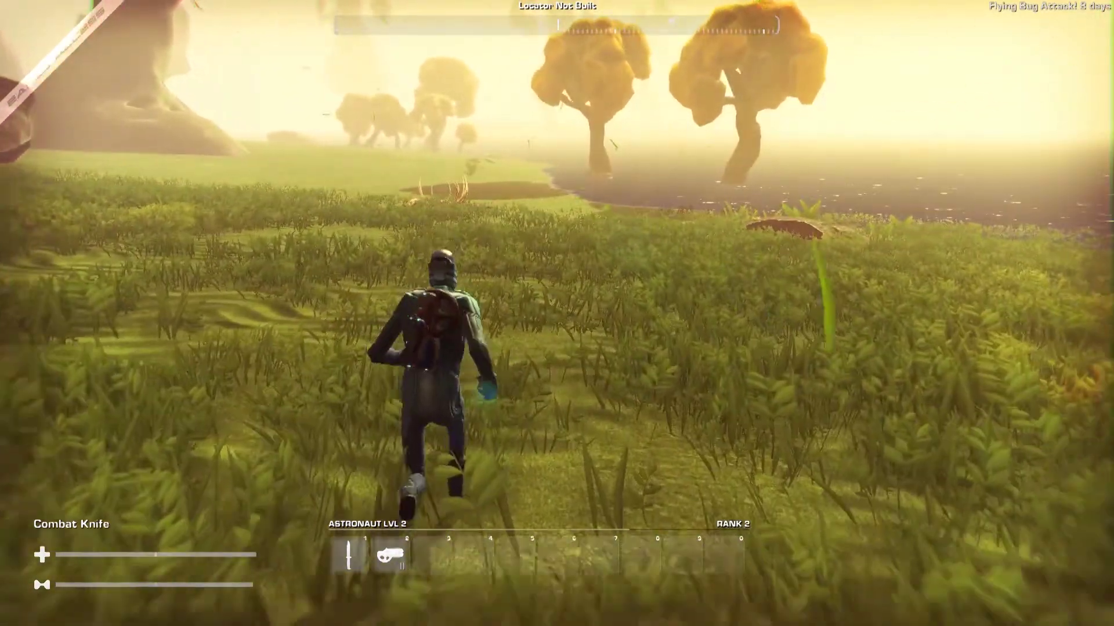
key(w)
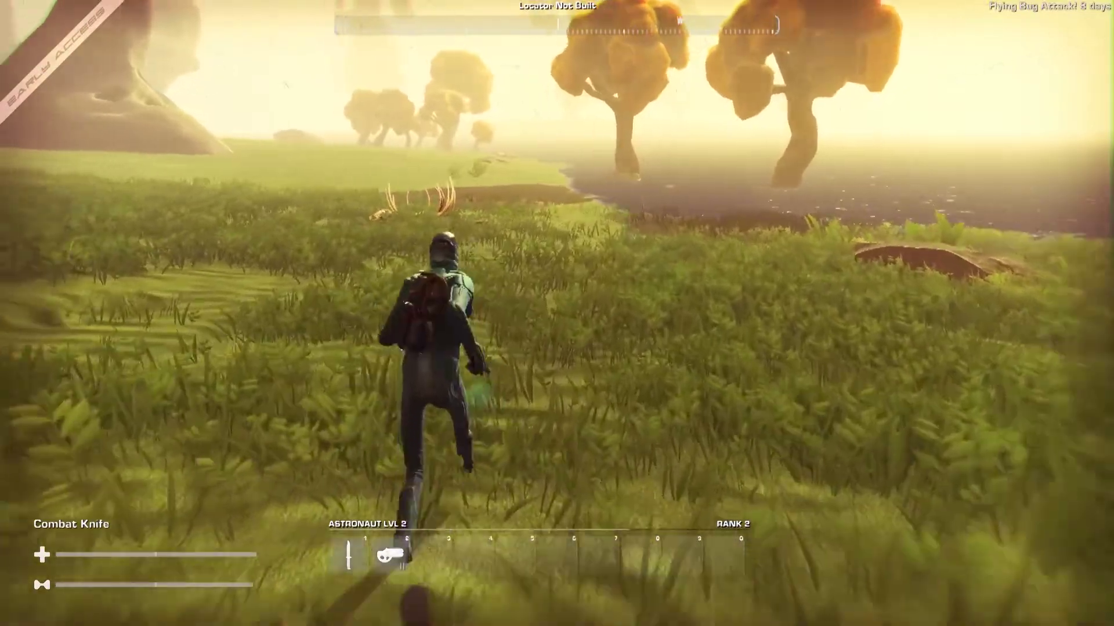
key(w)
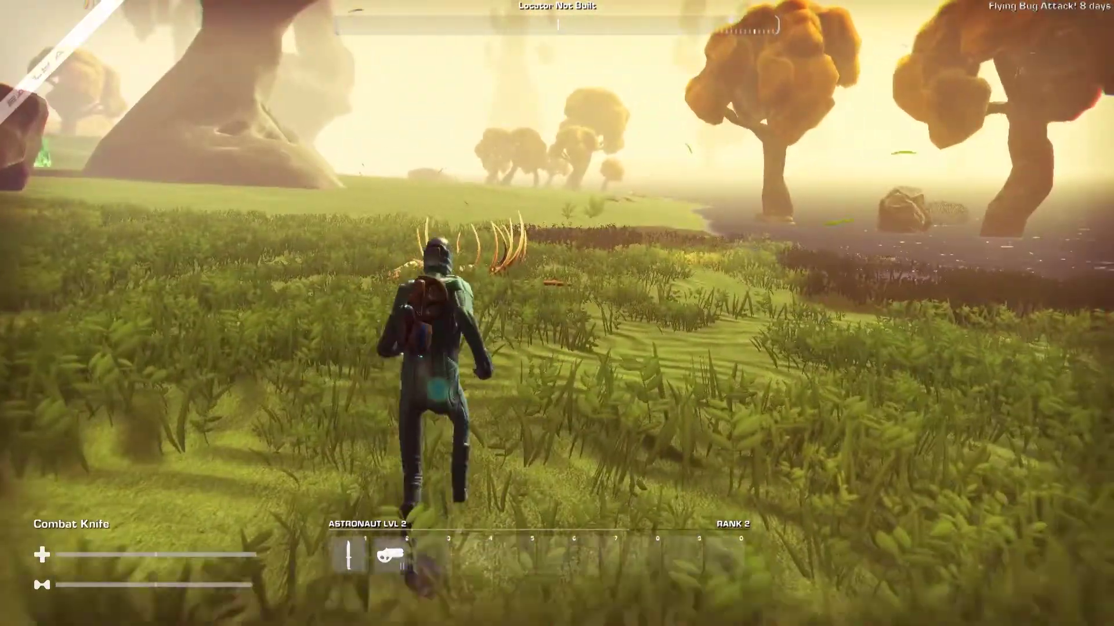
key(w)
key(w)
key(2)
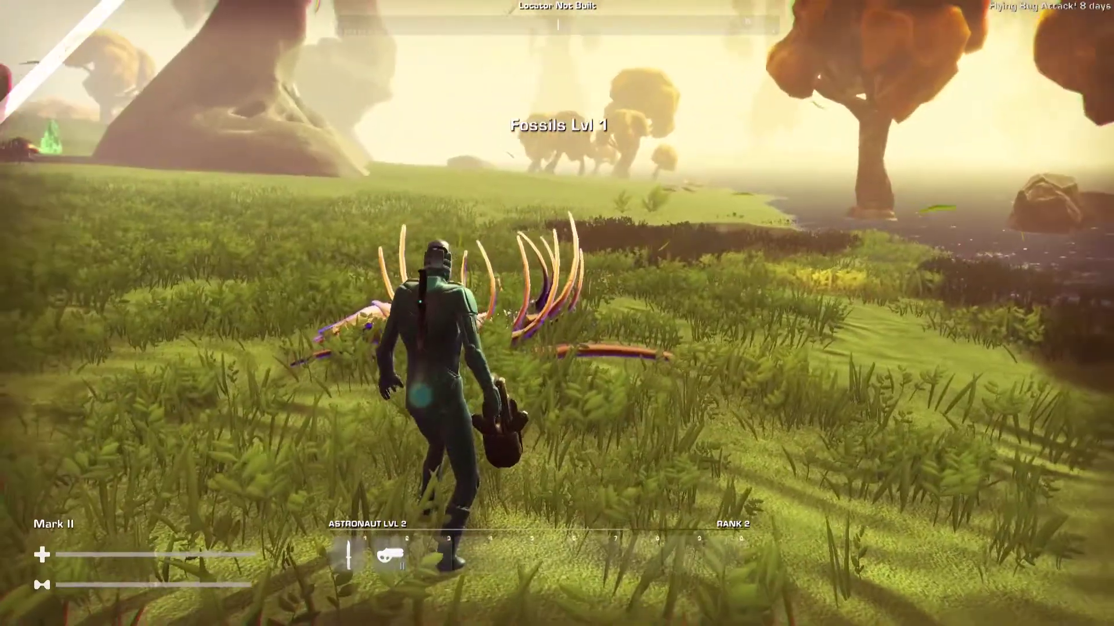
click(556, 313)
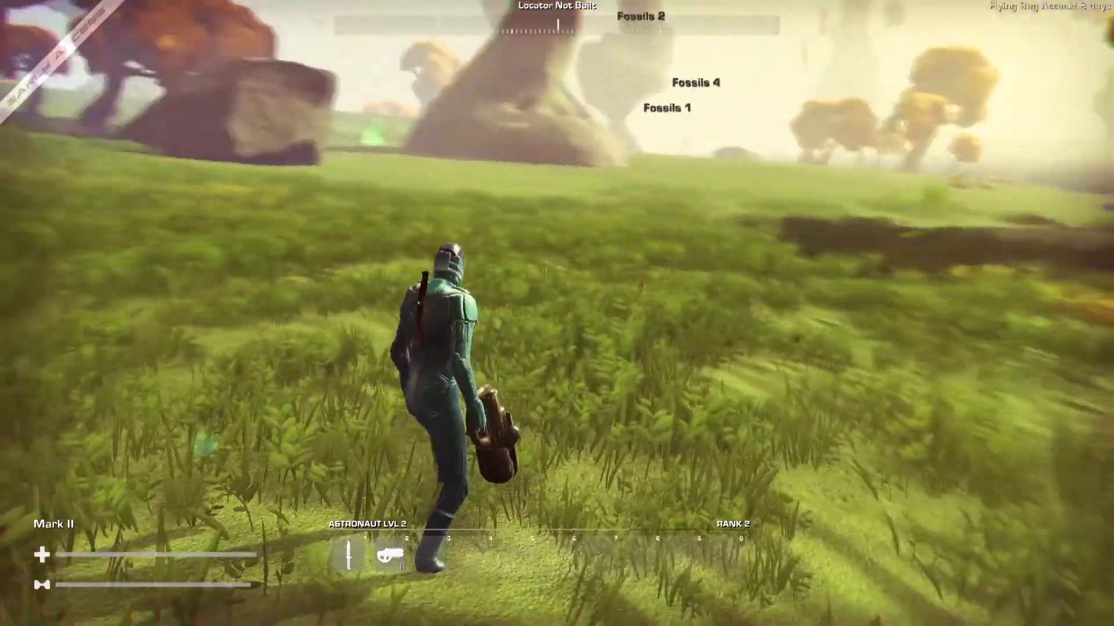
- Run back to the base and circle its storage bin, armory and campfire, examining the nearby creatures and terrain
key(w)
key(w)
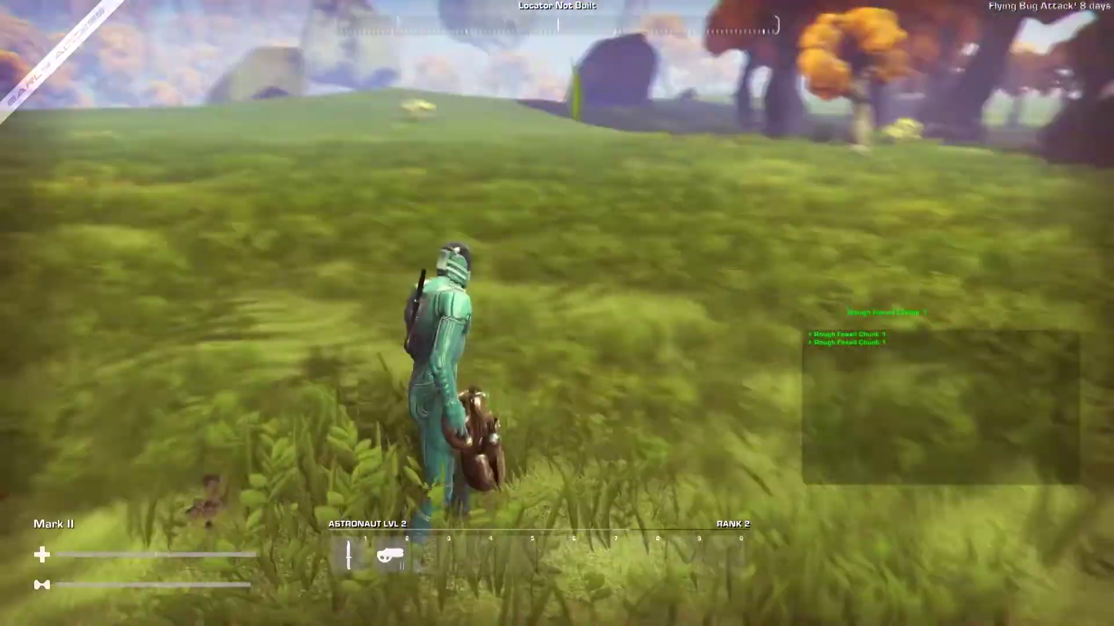
key(w)
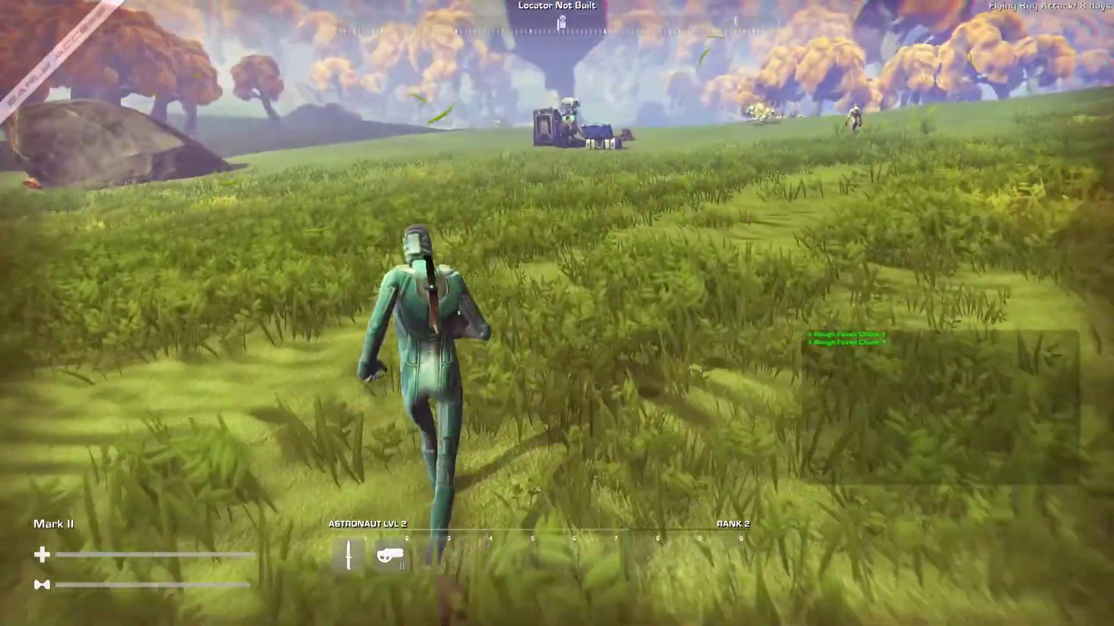
key(w)
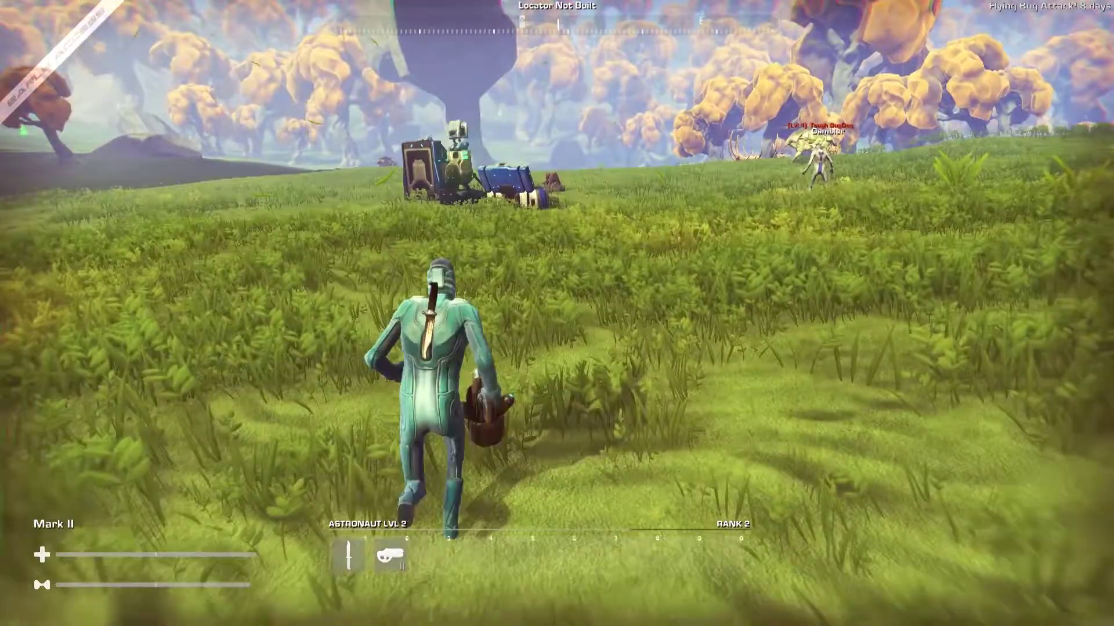
key(w)
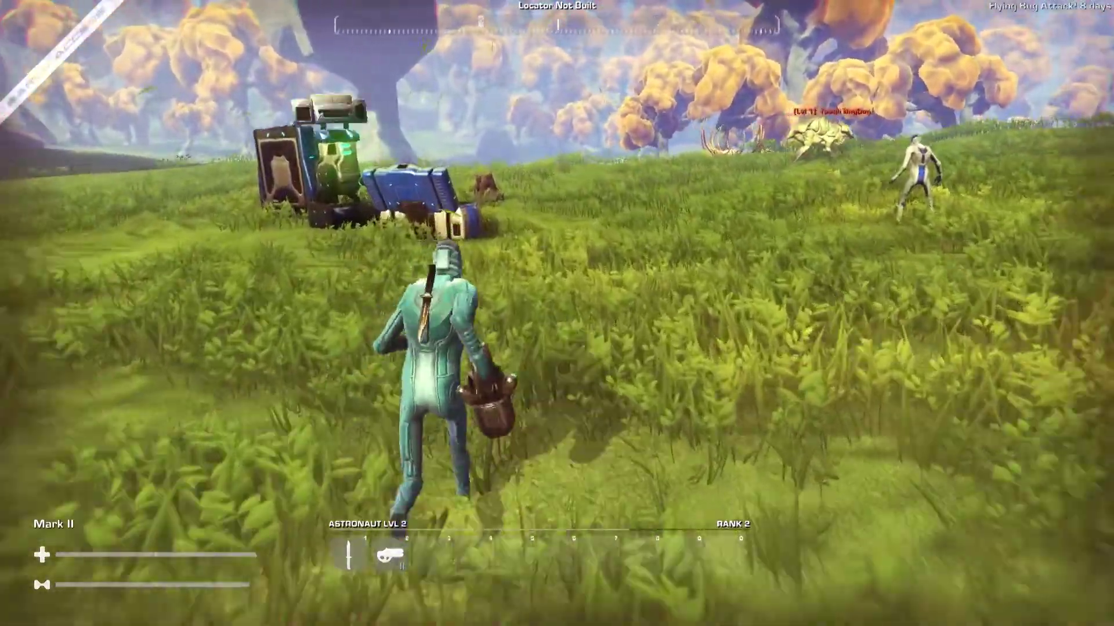
key(w)
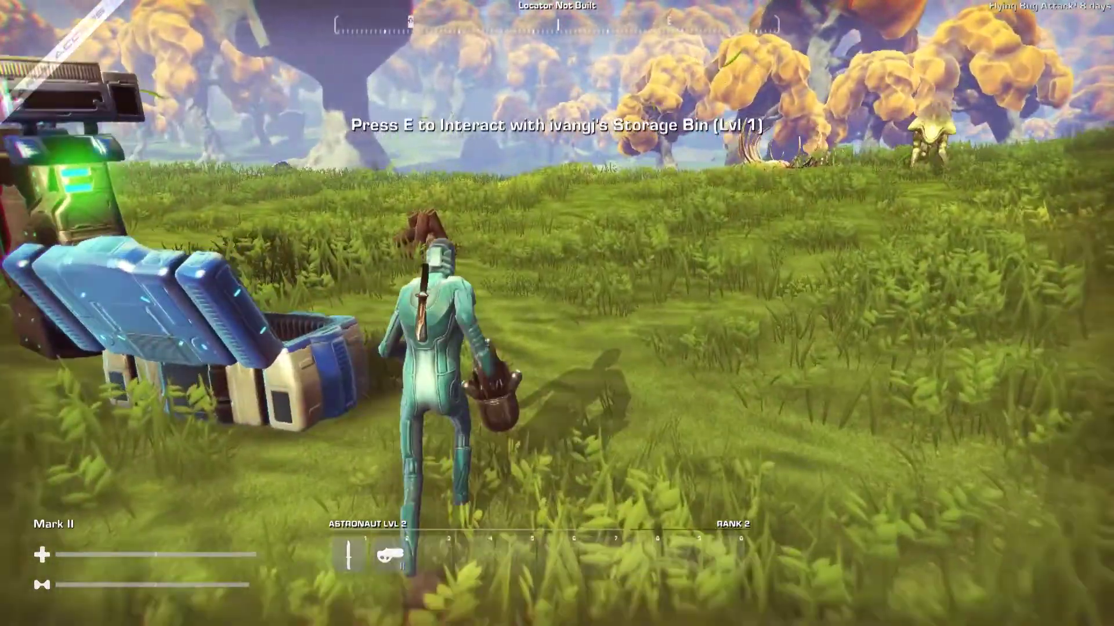
key(w)
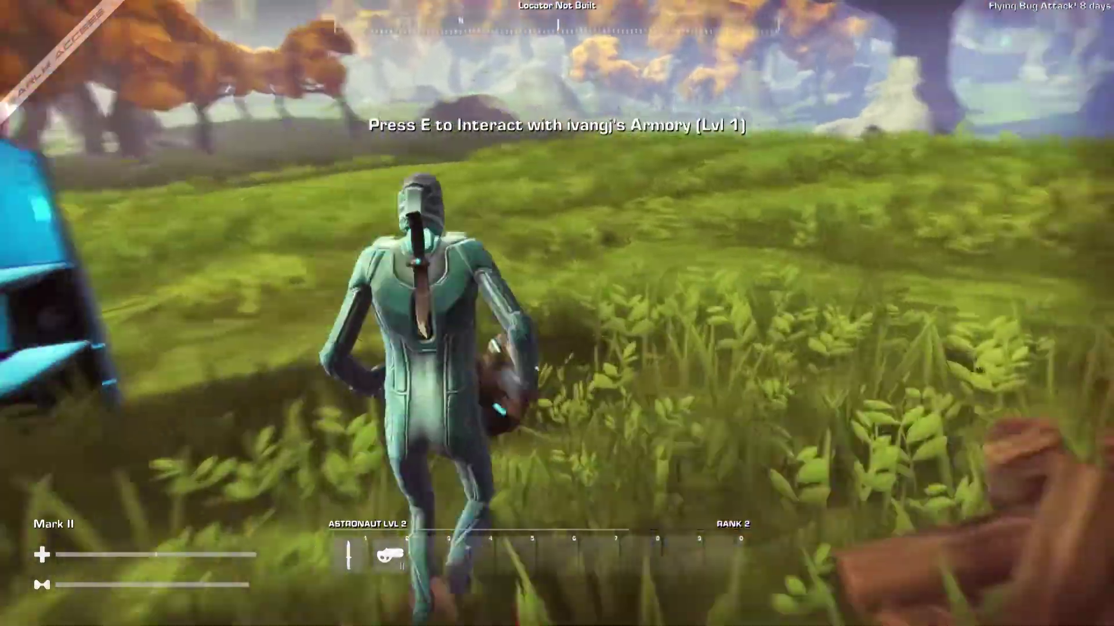
key(w)
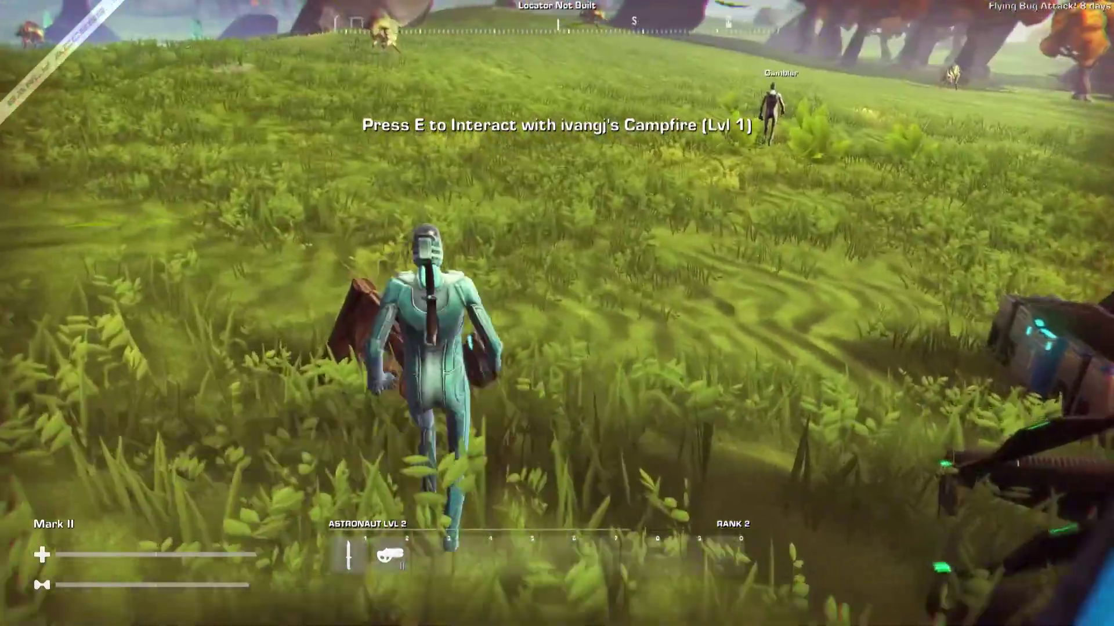